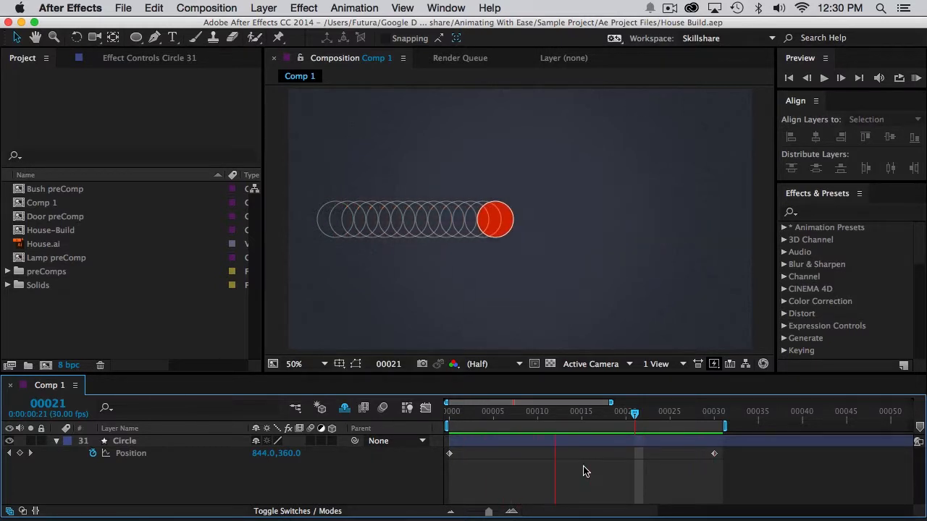
# Step: Apply Easy Ease to both Position keyframes of the Circle layer and preview the motion
pyautogui.press('space')
pyautogui.moveTo(745, 452); pyautogui.dragTo(442, 463)
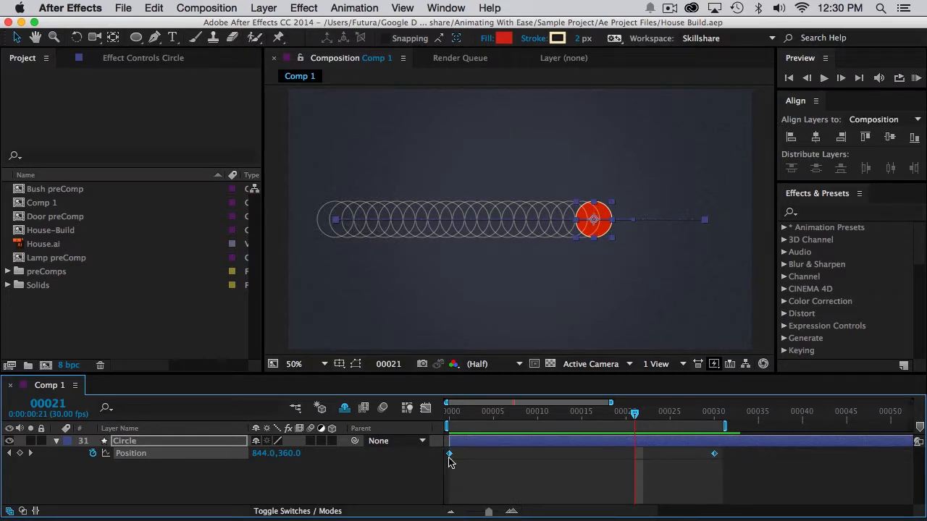
pyautogui.rightClick(449, 455)
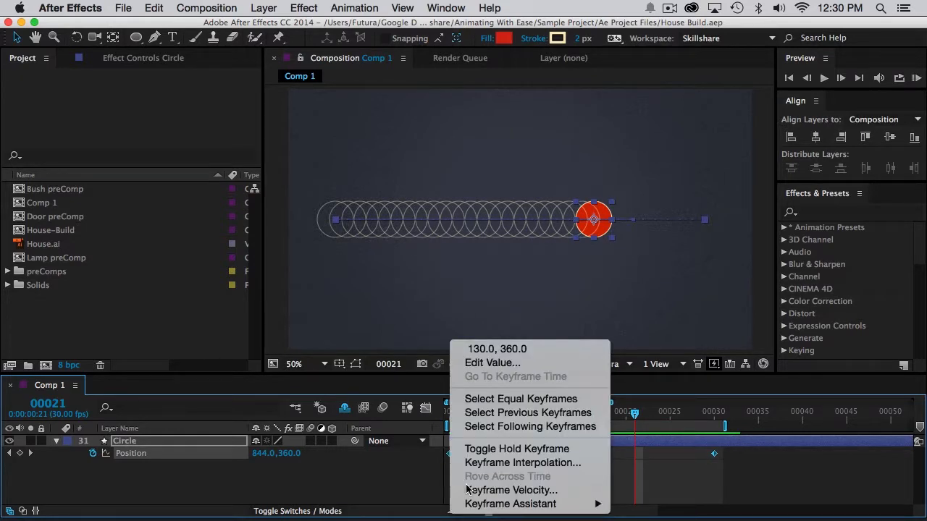
pyautogui.moveTo(478, 506)
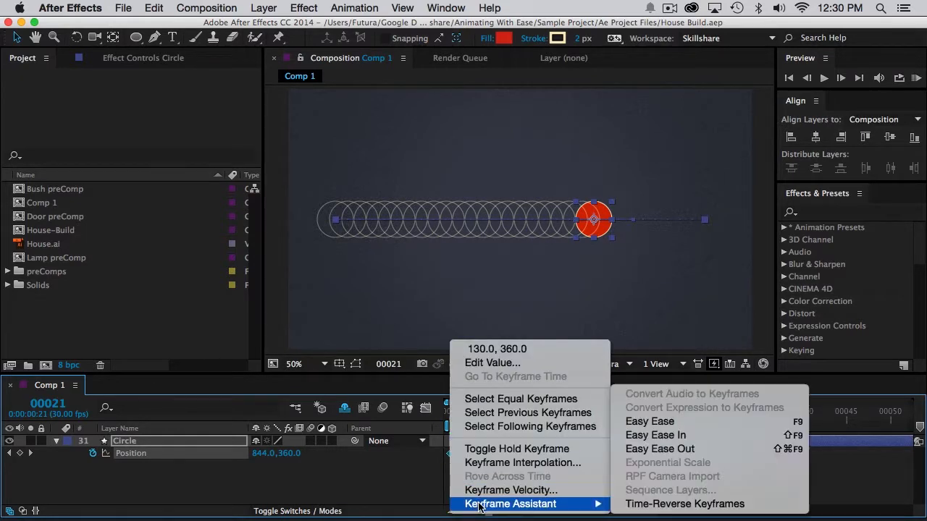
pyautogui.click(649, 423)
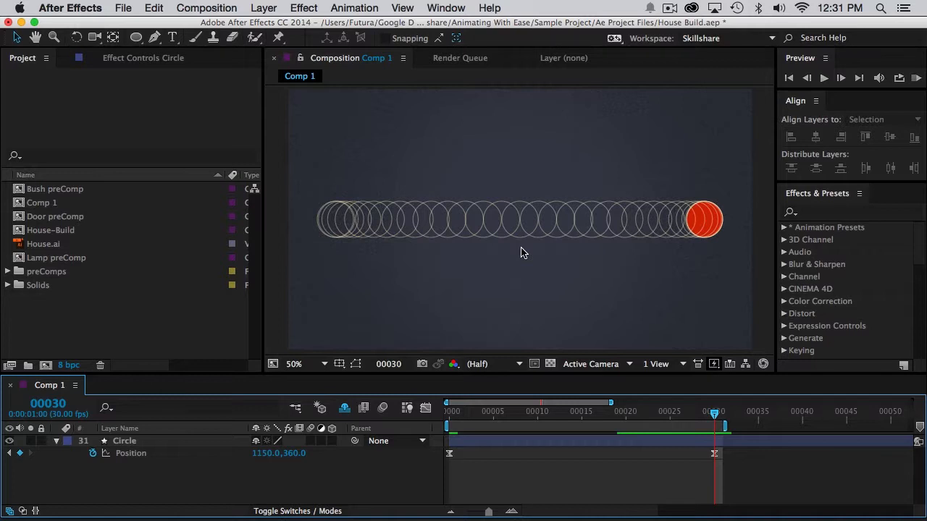
pyautogui.press('KP_0')
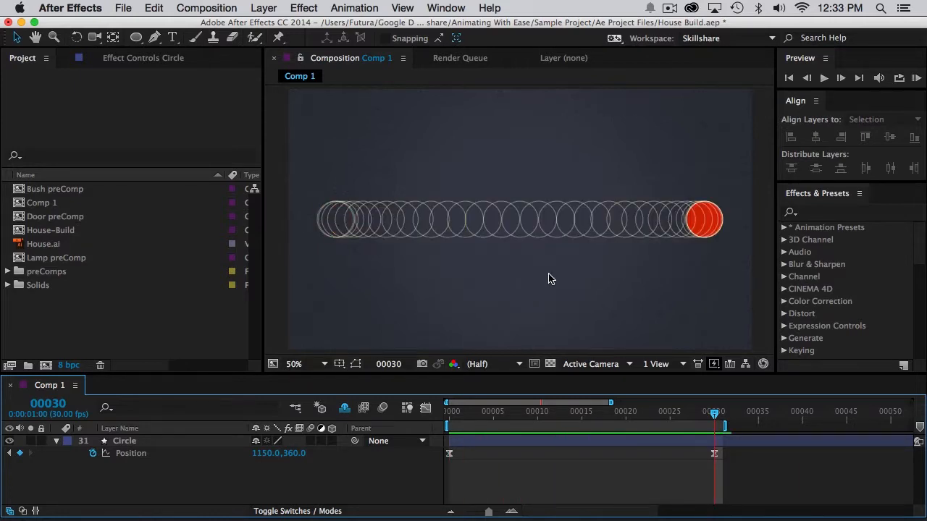
# Step: Show the Circle layer's Position speed curve in the Graph Editor and enlarge the timeline area
pyautogui.click(425, 409)
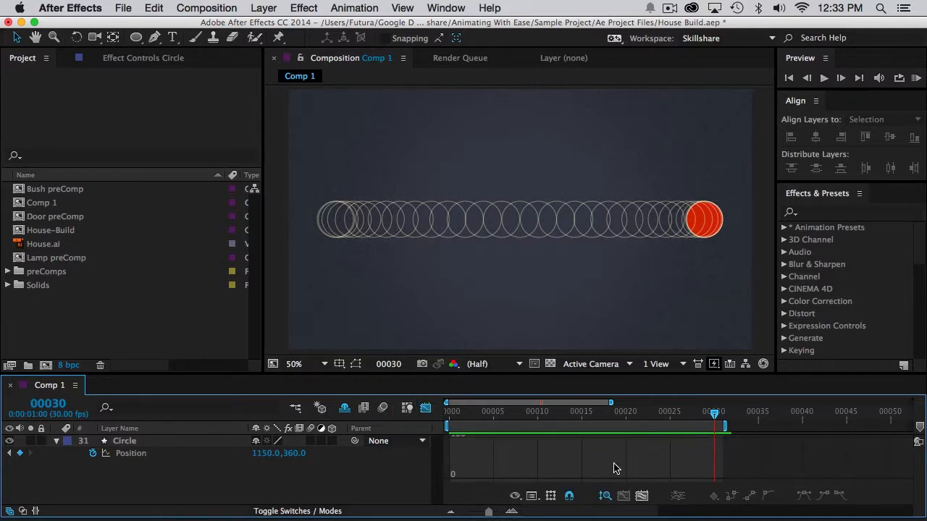
pyautogui.click(140, 455)
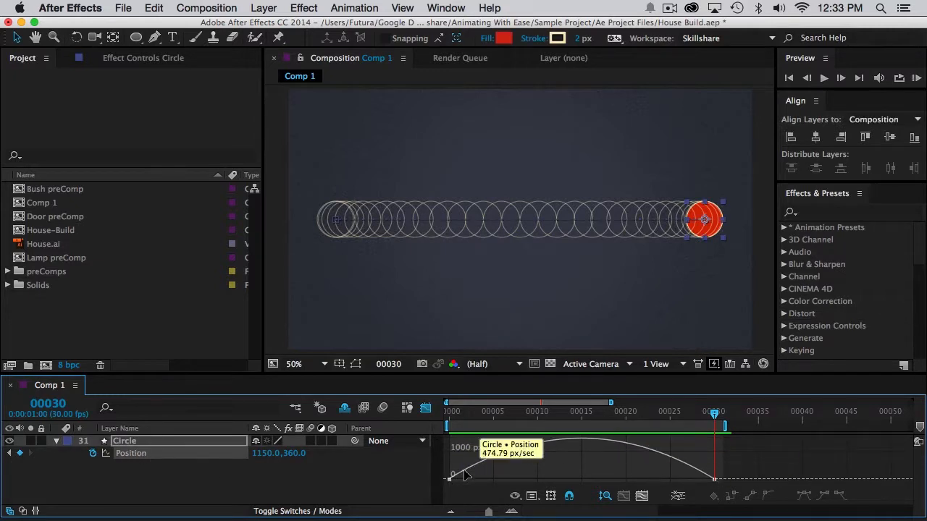
pyautogui.moveTo(464, 374); pyautogui.dragTo(472, 226)
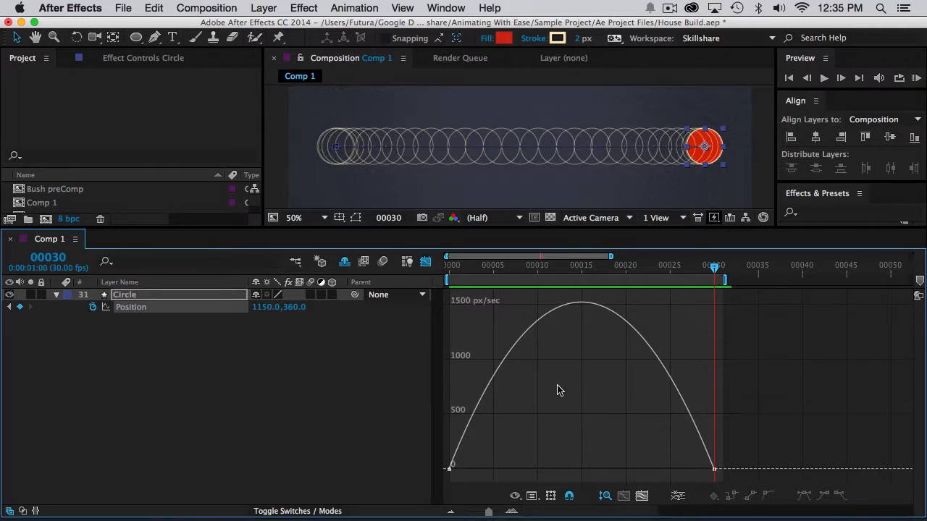
# Step: Examine the circle's speed on the Position curve at frames 0, 15 and 30
pyautogui.moveTo(462, 268); pyautogui.dragTo(433, 269)
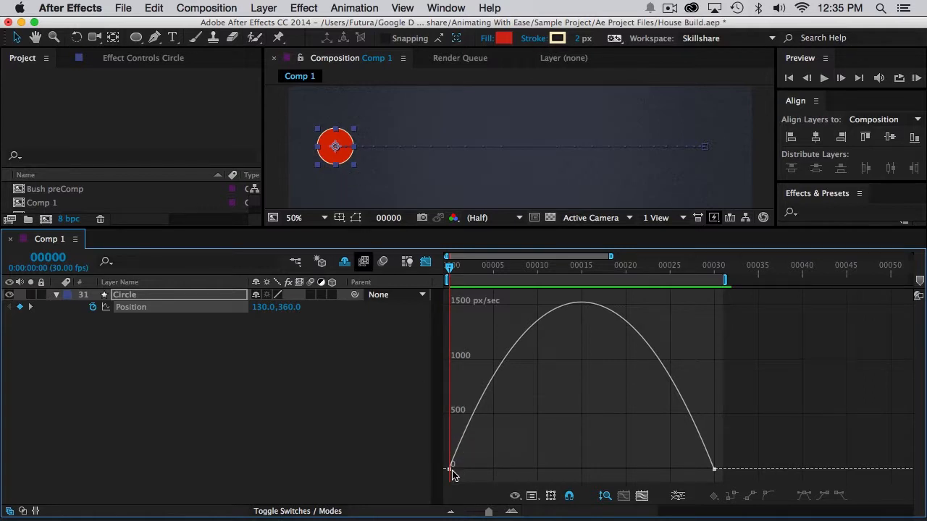
pyautogui.moveTo(451, 471)
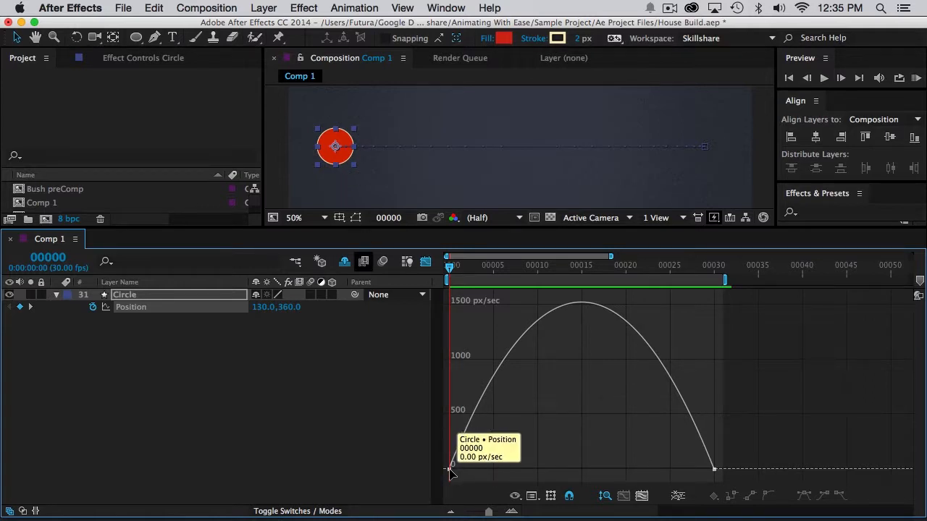
pyautogui.moveTo(449, 268); pyautogui.dragTo(581, 274)
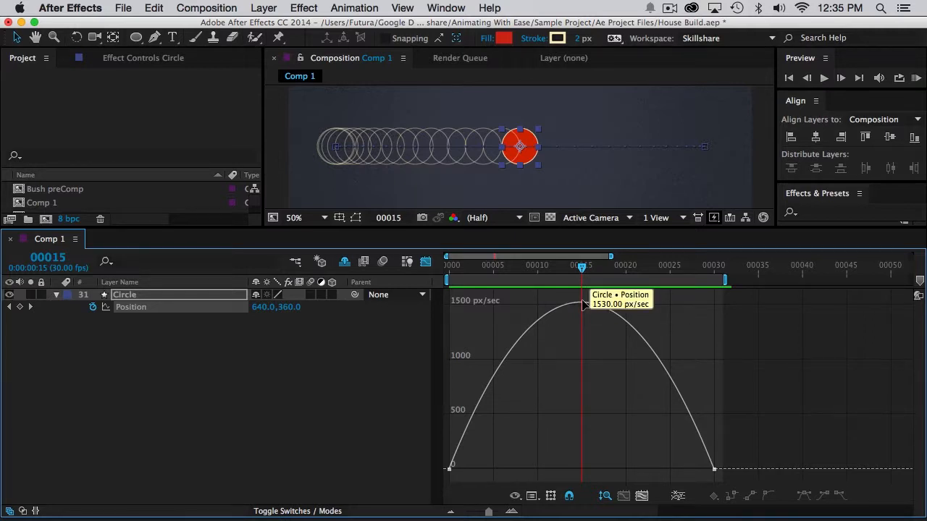
pyautogui.moveTo(581, 267); pyautogui.dragTo(714, 274)
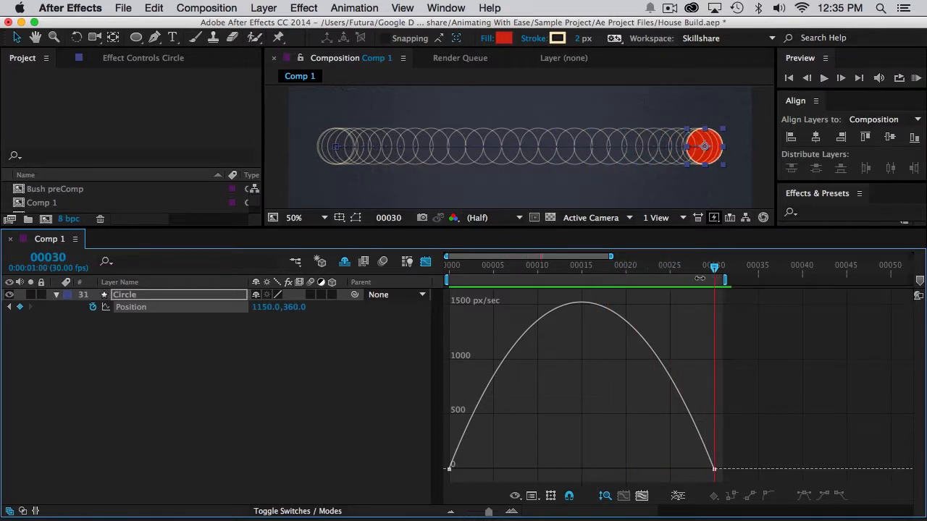
pyautogui.moveTo(715, 472)
# Step: Extend the last Position keyframe's influence handle to about frame 17 and the first keyframe's to about frame 14, previewing each change
pyautogui.click(713, 470)
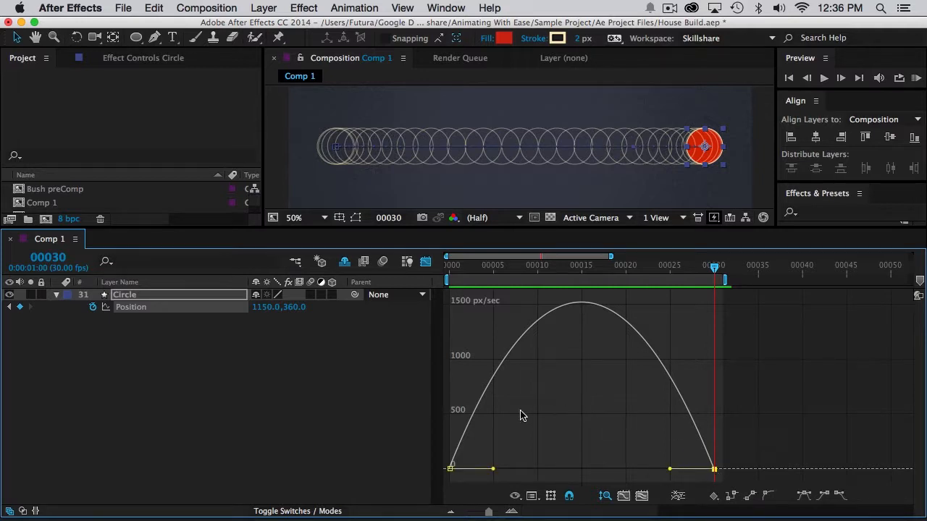
pyautogui.click(426, 262)
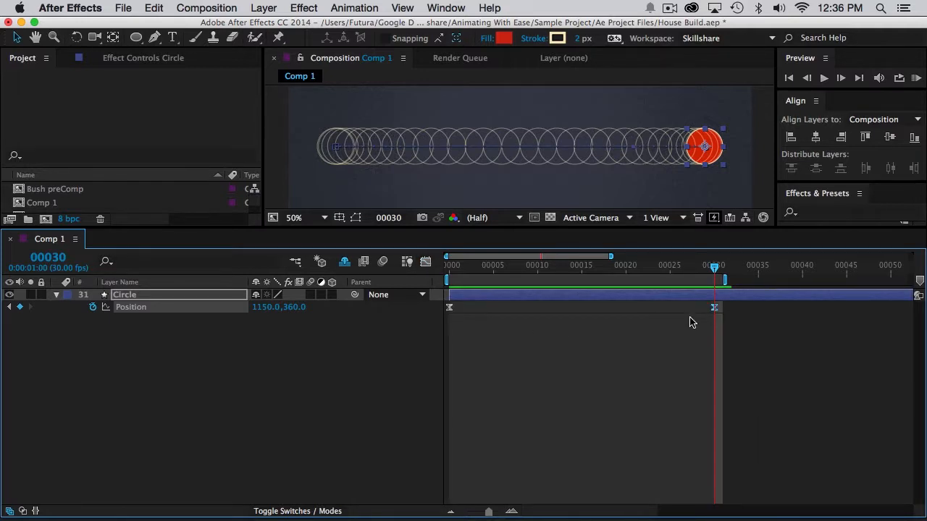
pyautogui.hotkey('shift', 'F3')
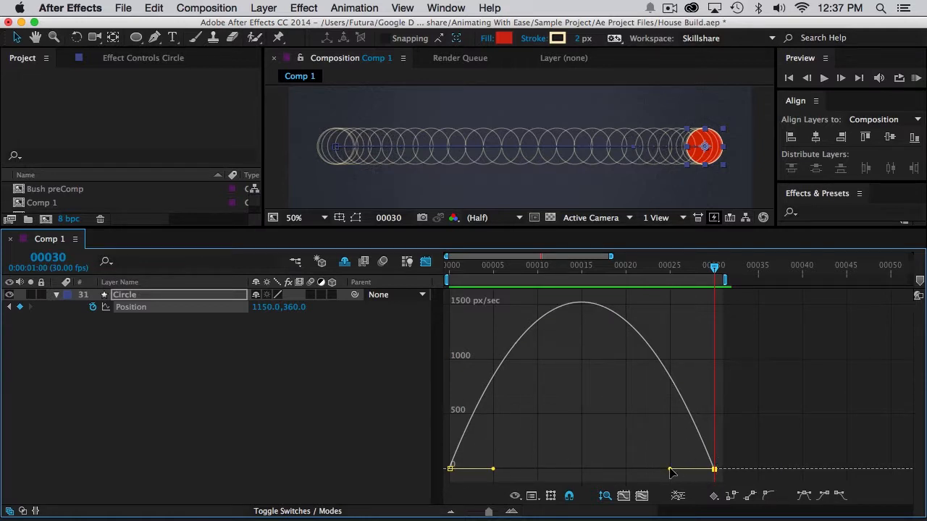
pyautogui.moveTo(670, 471); pyautogui.dragTo(598, 478)
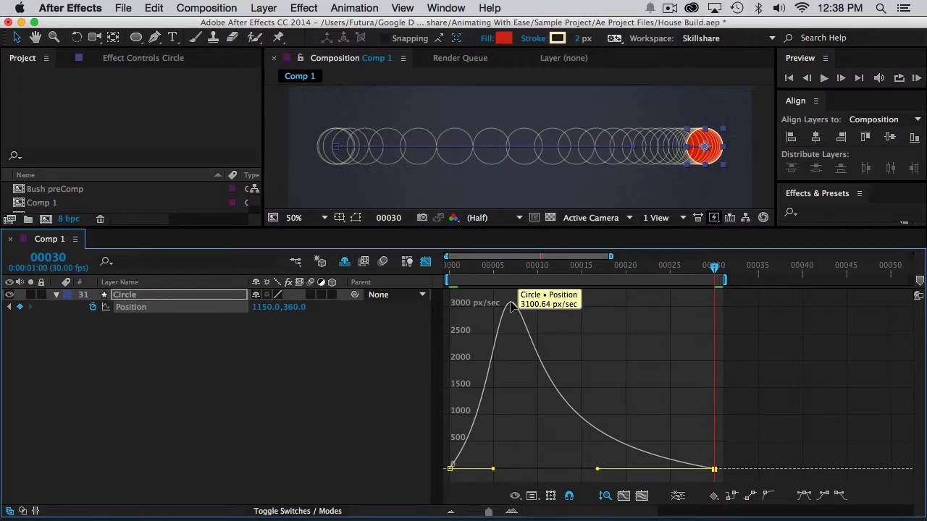
pyautogui.press('space')
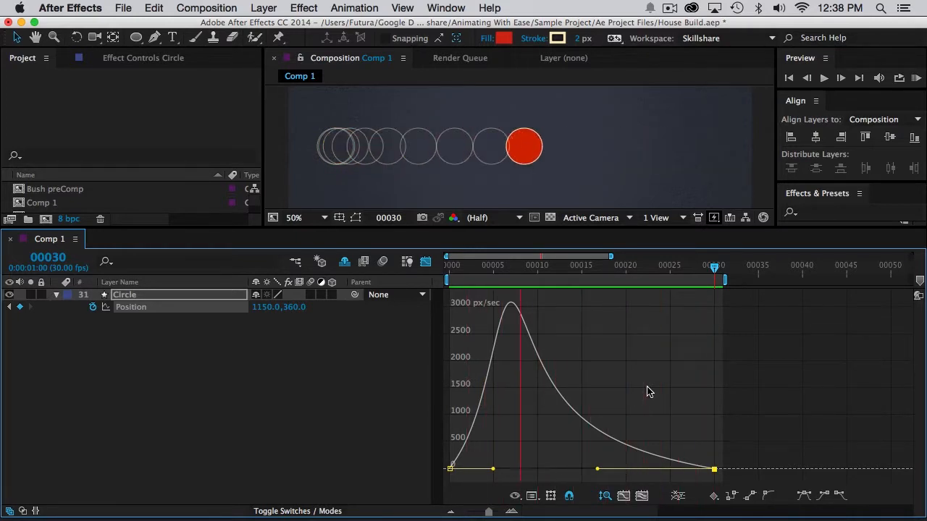
pyautogui.moveTo(492, 470); pyautogui.dragTo(572, 475)
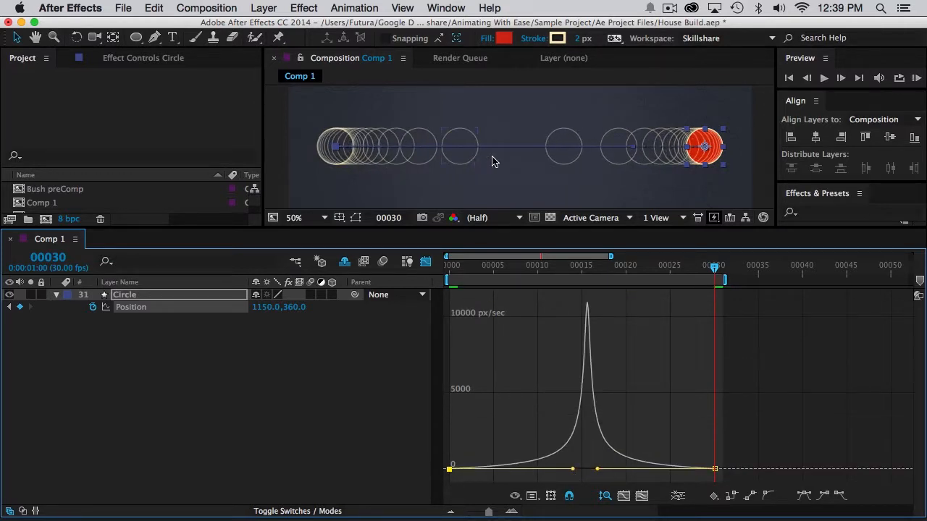
pyautogui.press('space')
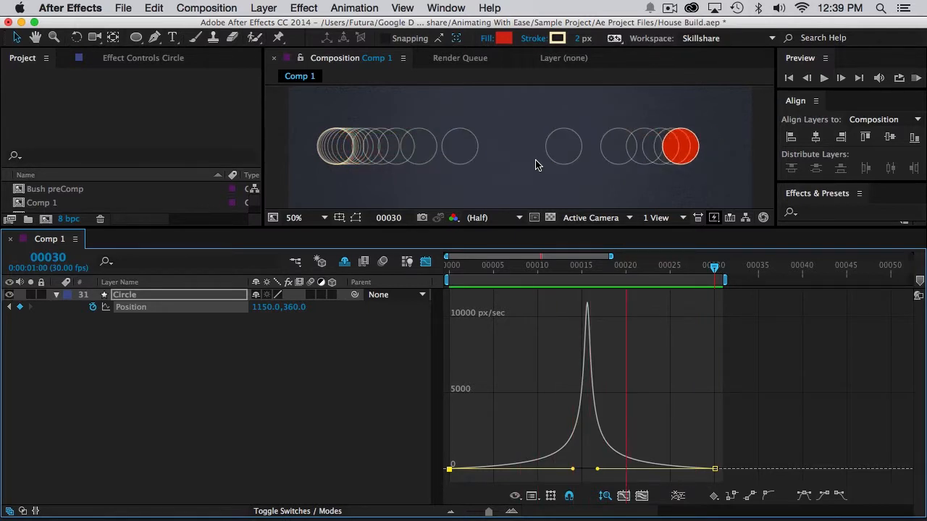
# Step: Reset both Position keyframes to Easy Ease, raise the first keyframe's speed to about 1500 px/sec and preview the motion
pyautogui.click(739, 440)
pyautogui.moveTo(740, 454); pyautogui.dragTo(437, 478)
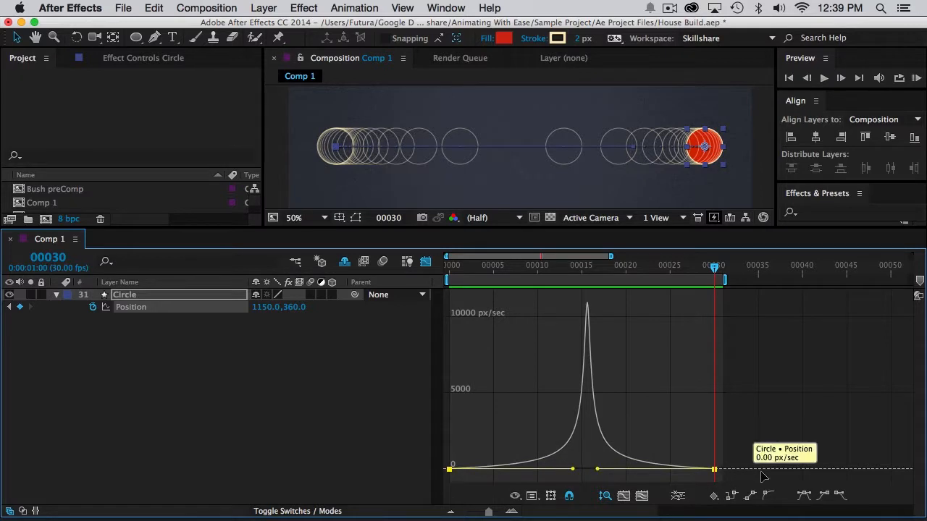
pyautogui.click(803, 498)
pyautogui.moveTo(450, 471); pyautogui.dragTo(450, 312)
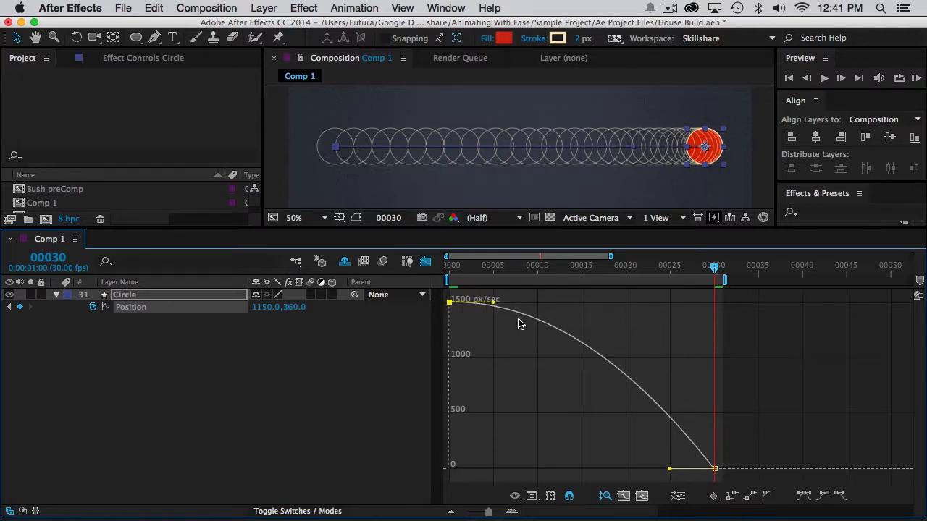
pyautogui.press('space')
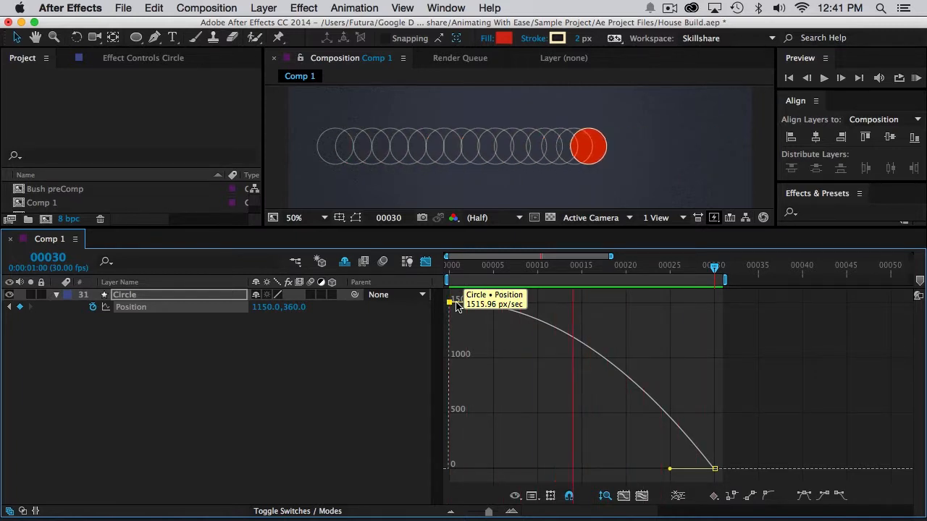
# Step: Extend the last Position keyframe's influence handle back to about frame 18 and preview the motion
pyautogui.moveTo(679, 456); pyautogui.dragTo(729, 476)
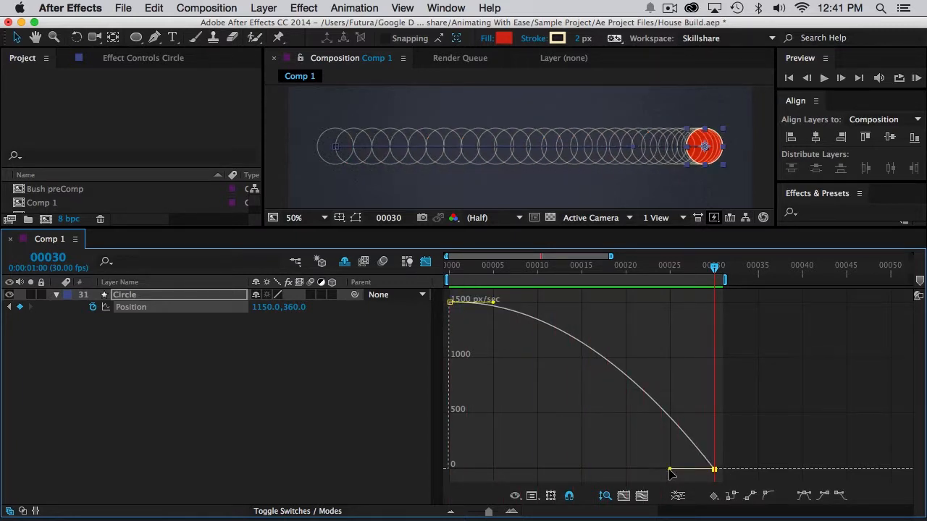
pyautogui.moveTo(670, 471); pyautogui.dragTo(608, 483)
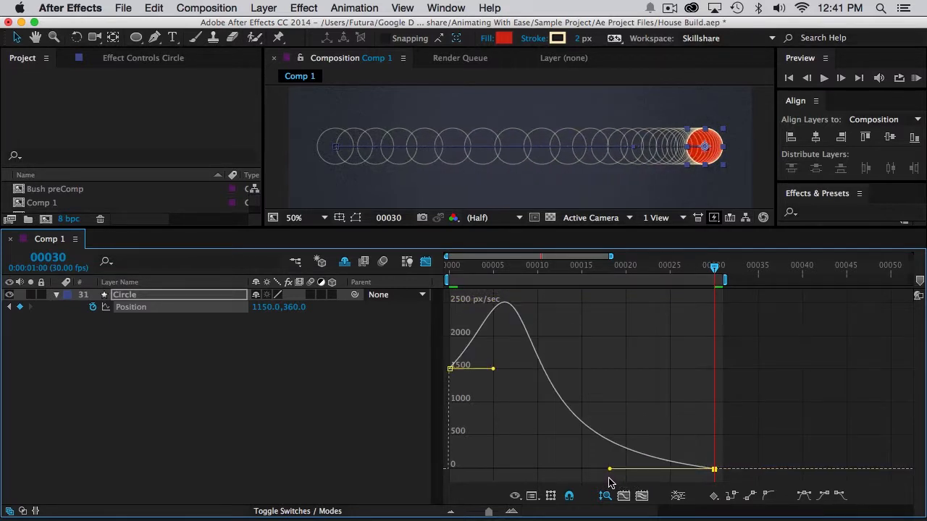
pyautogui.press('space')
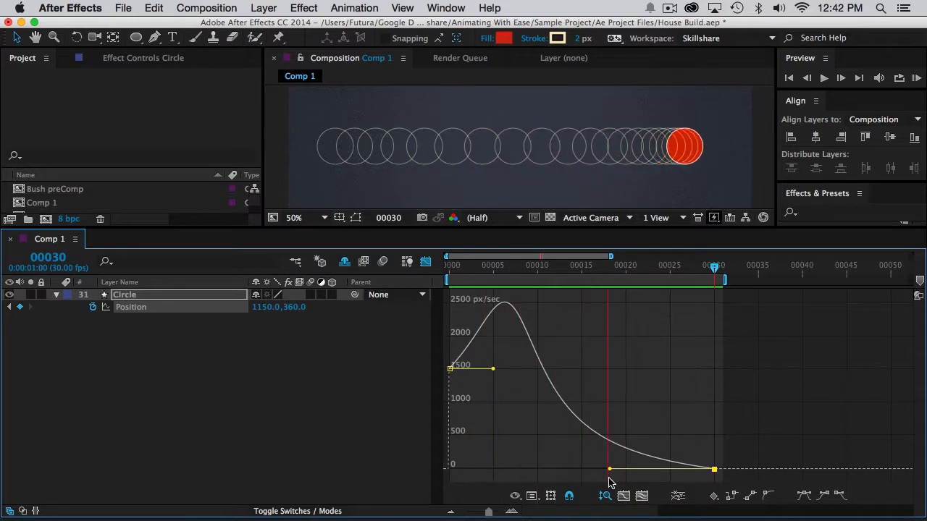
pyautogui.press('space')
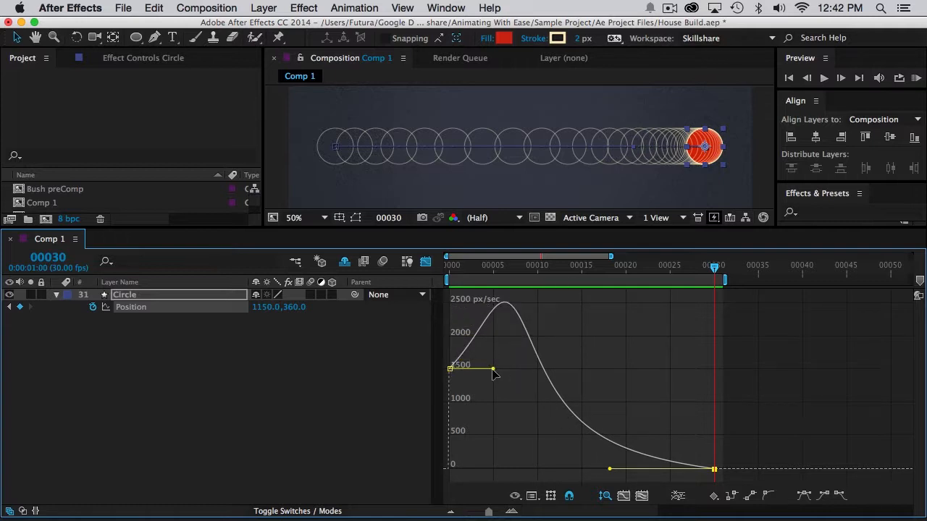
# Step: Shorten the first keyframe's influence handle to almost nothing, extend the last one's to about frame 15, and preview the fast start
pyautogui.moveTo(492, 372); pyautogui.dragTo(430, 373)
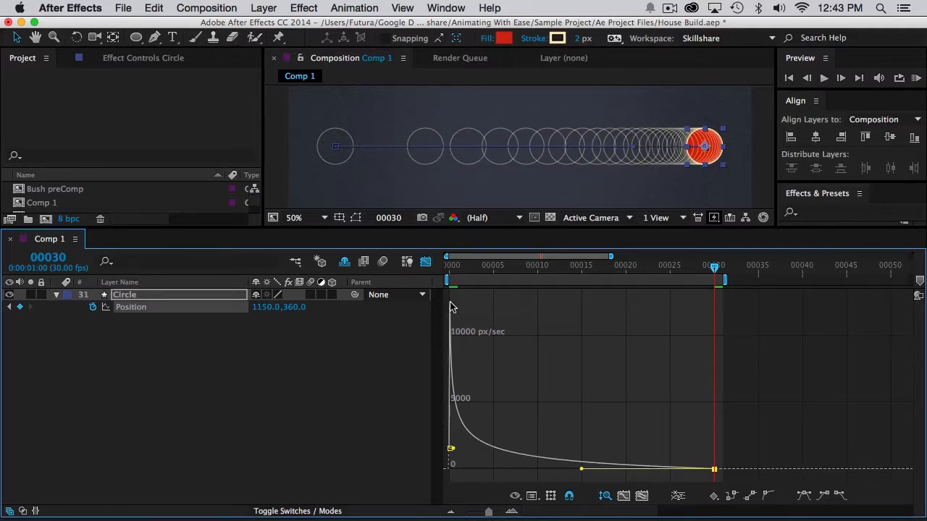
pyautogui.moveTo(450, 307)
pyautogui.press('space')
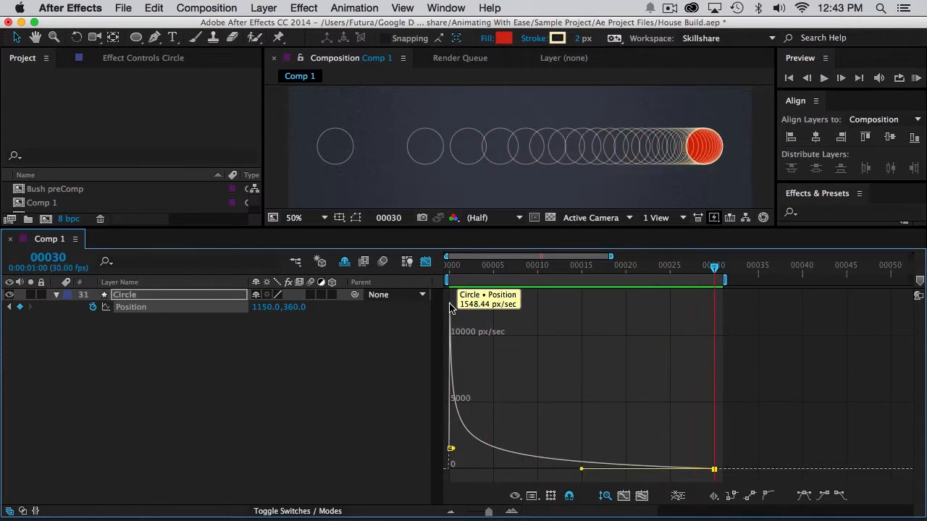
# Step: Stop the preview and convert both Position keyframes back to linear interpolation
pyautogui.click(761, 406)
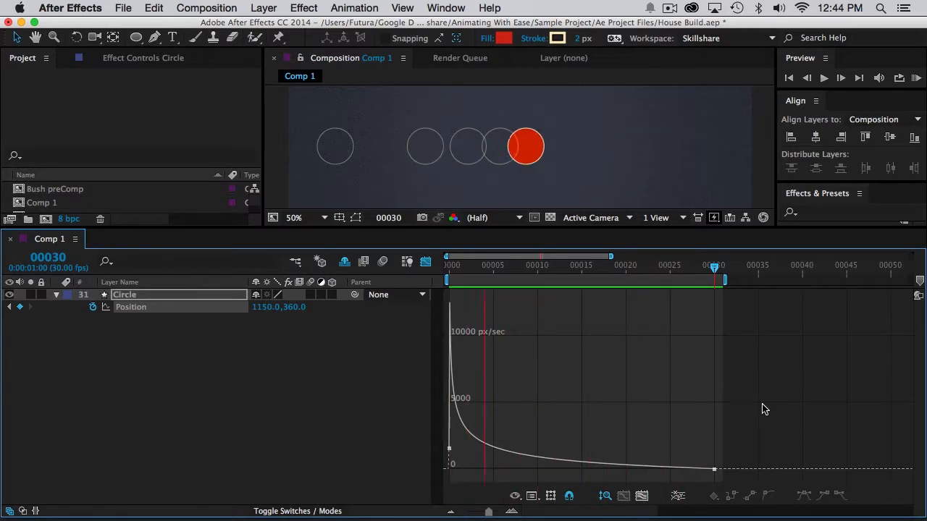
pyautogui.press('space')
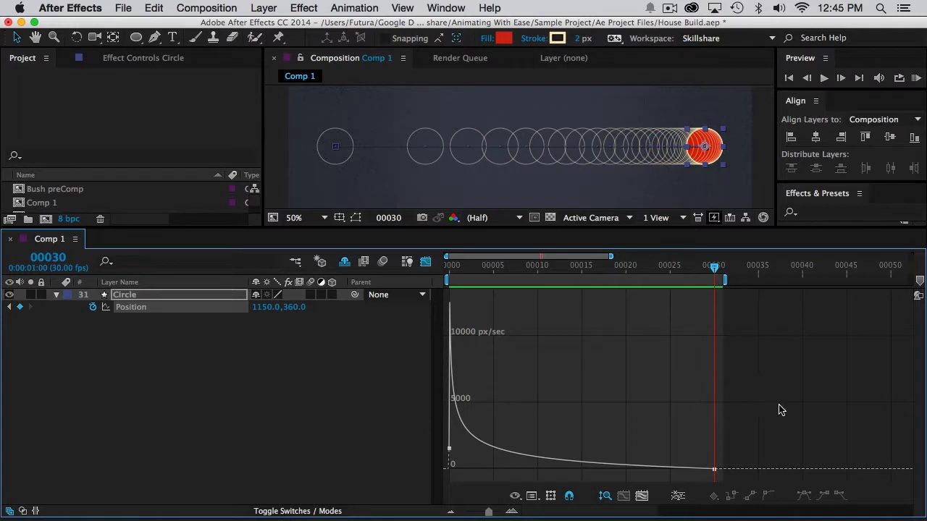
pyautogui.moveTo(781, 410); pyautogui.dragTo(448, 484)
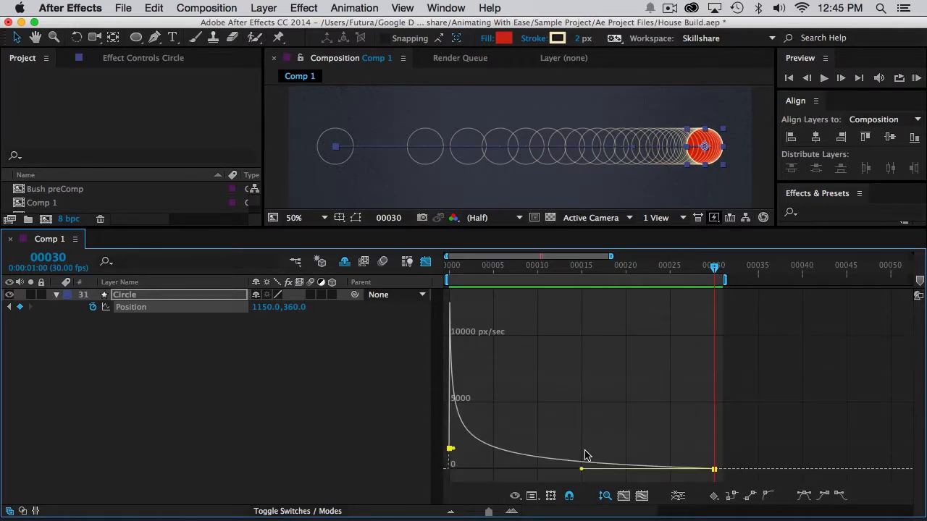
pyautogui.keyDown('alt'); pyautogui.click(715, 470); pyautogui.keyUp('alt')
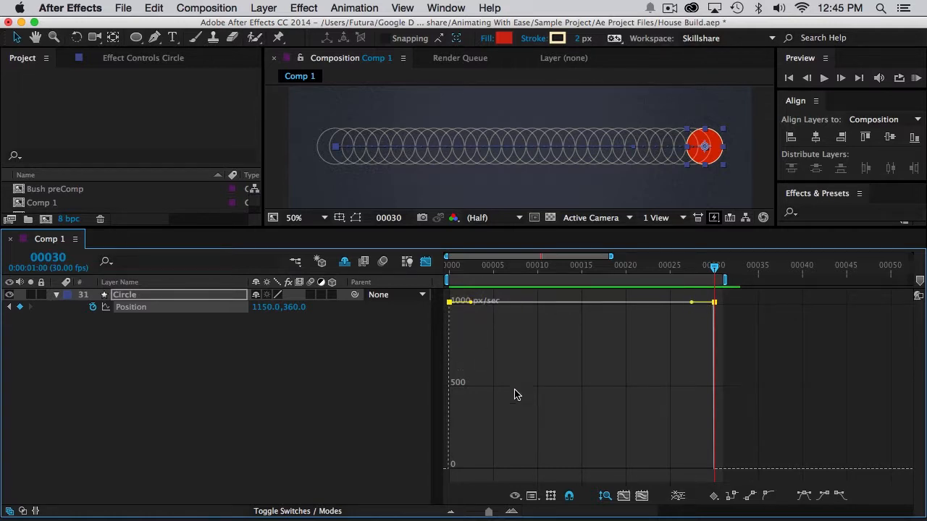
# Step: Switch the Position curve to the value graph and separate Position into X and Y dimensions
pyautogui.click(531, 498)
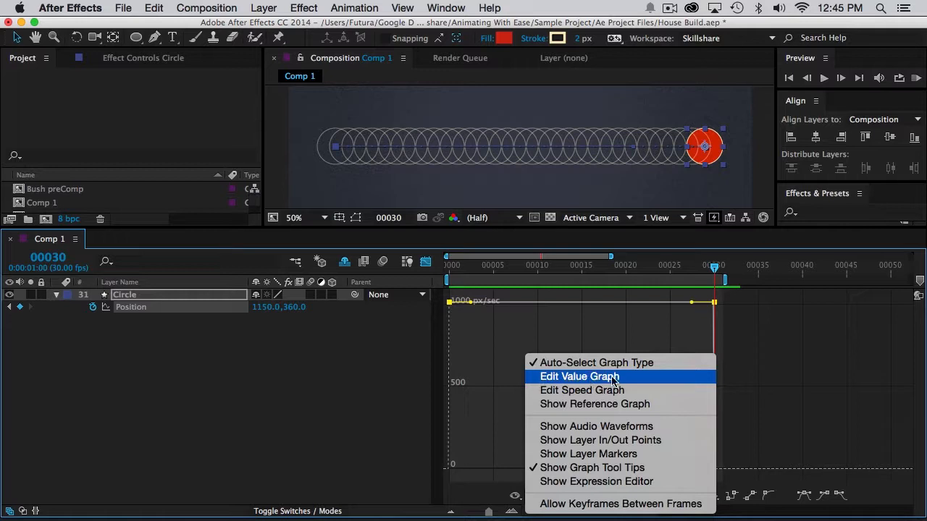
pyautogui.click(557, 378)
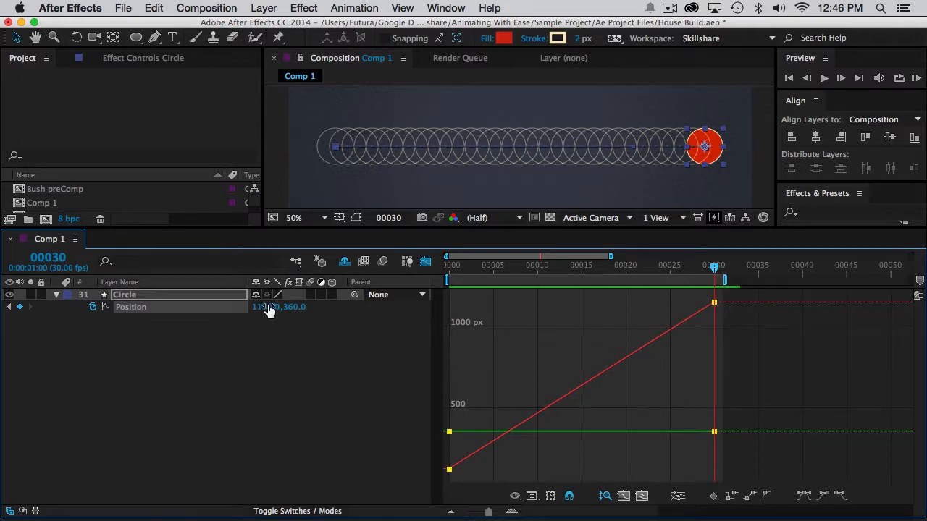
pyautogui.rightClick(134, 310)
pyautogui.click(158, 332)
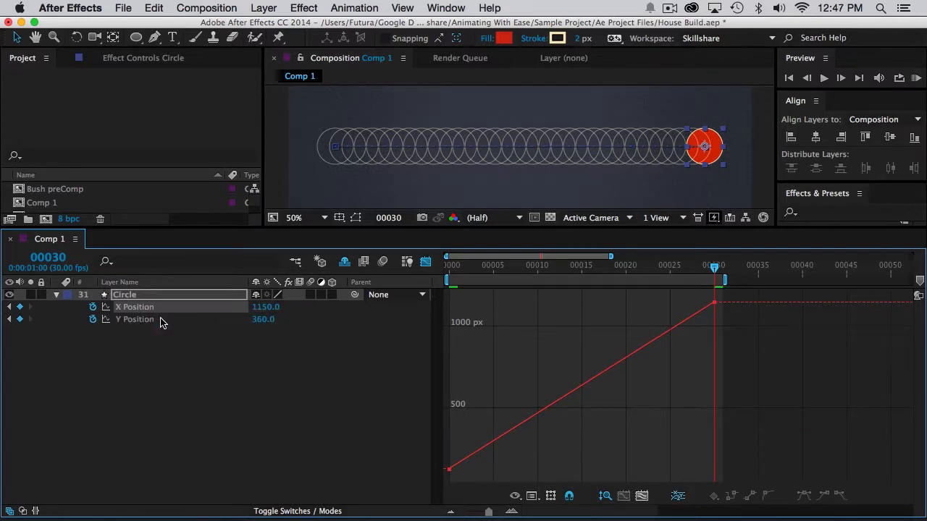
# Step: Remove the Y Position keyframes by turning off its animation, and display the X Position curve
pyautogui.click(165, 321)
pyautogui.click(166, 309)
pyautogui.click(164, 322)
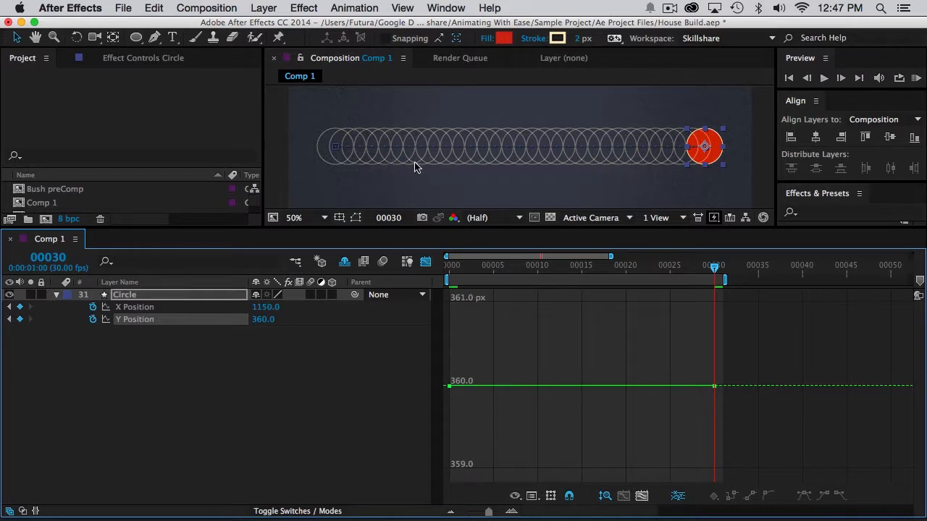
pyautogui.click(93, 320)
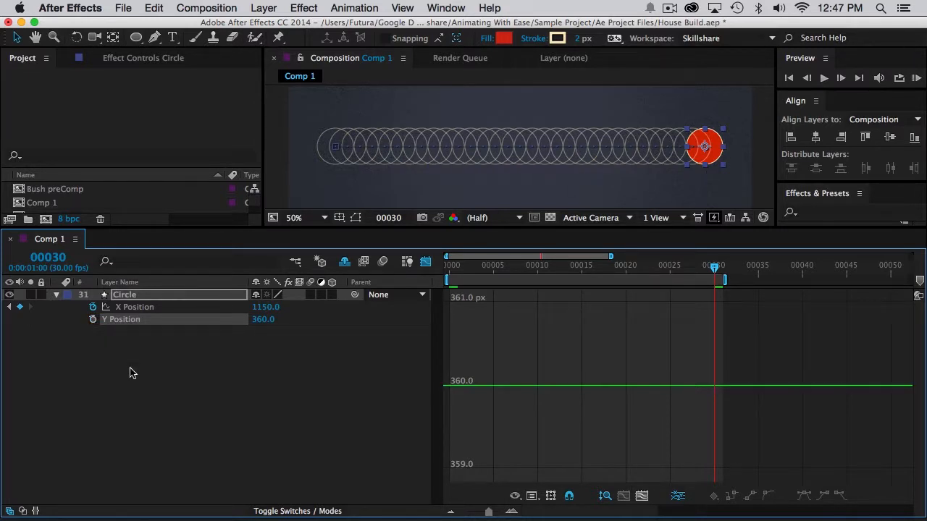
pyautogui.click(125, 310)
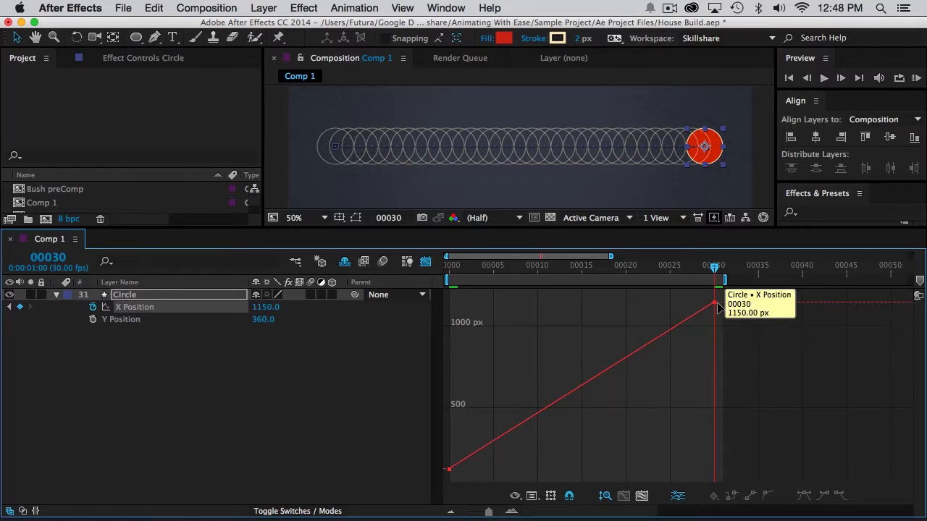
# Step: Compare the circle's location at frame 0 and frame 30 with the ends of the X Position value graph
pyautogui.moveTo(714, 270); pyautogui.dragTo(456, 285)
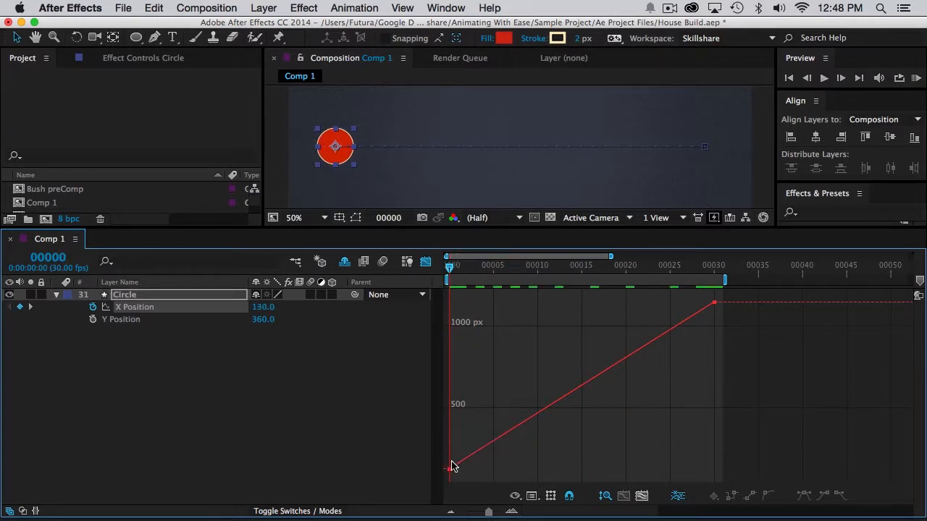
pyautogui.moveTo(449, 472)
pyautogui.click(310, 144)
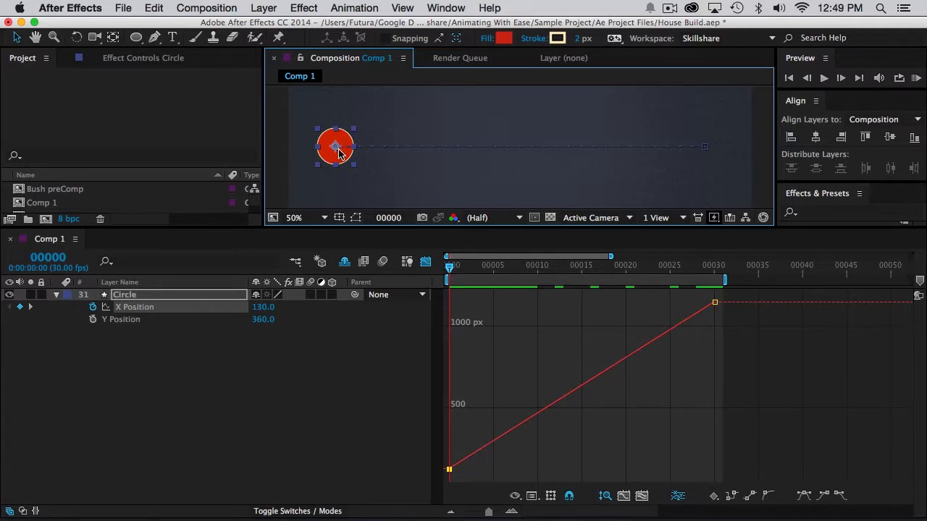
pyautogui.moveTo(450, 267); pyautogui.dragTo(714, 265)
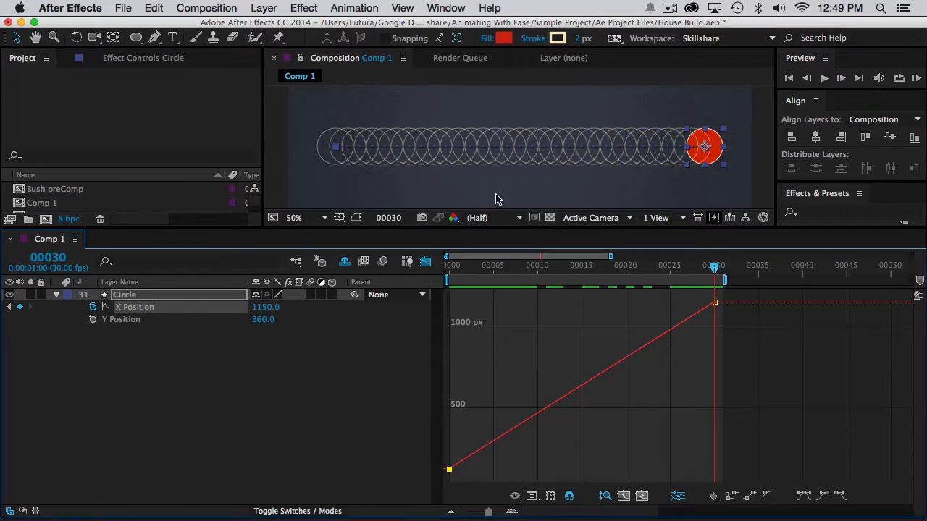
# Step: View the X Position speed graph for comparison and return to the value graph
pyautogui.click(532, 490)
pyautogui.click(558, 391)
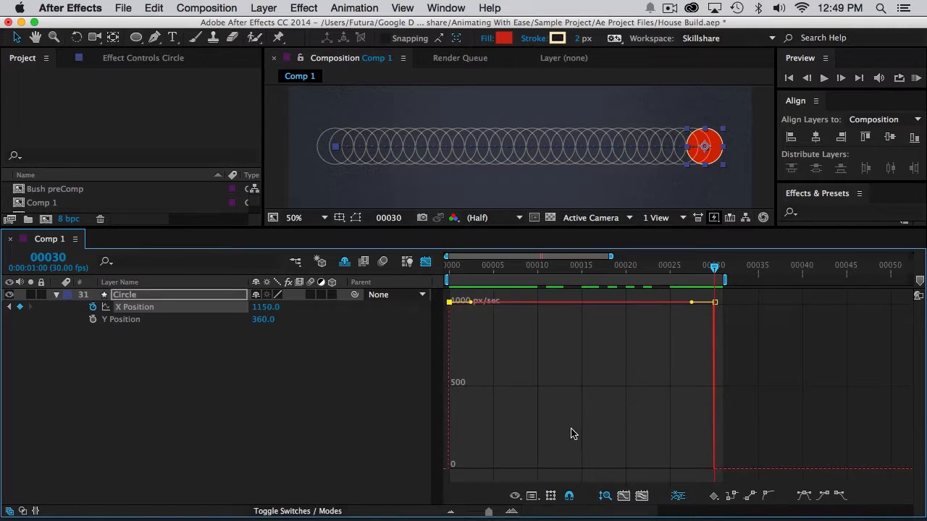
pyautogui.click(532, 496)
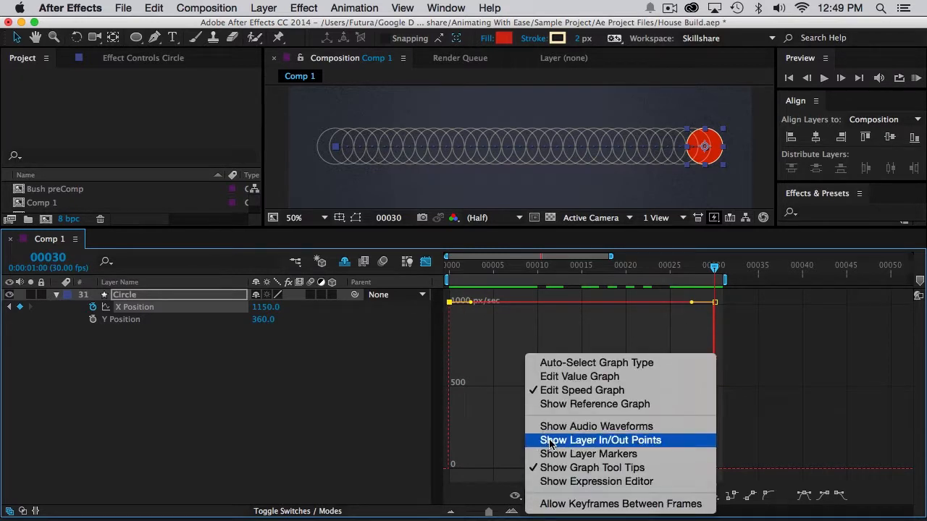
pyautogui.click(550, 377)
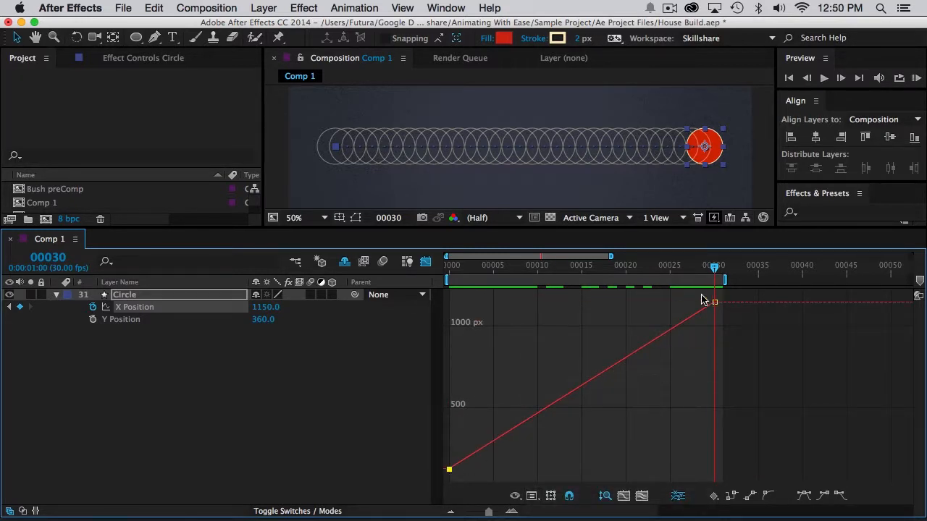
# Step: Time-reverse the two X Position keyframes outside the Graph Editor and preview the reversed motion
pyautogui.click(425, 264)
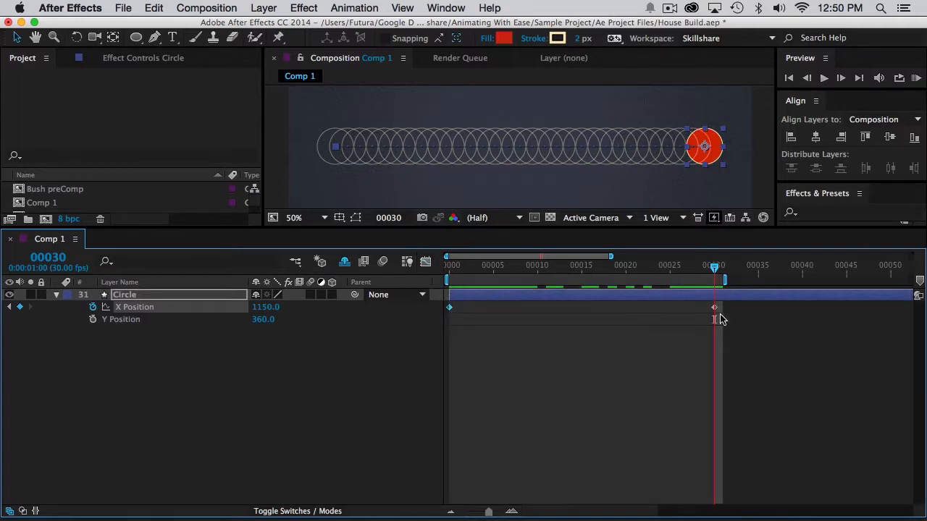
pyautogui.moveTo(727, 310); pyautogui.dragTo(451, 317)
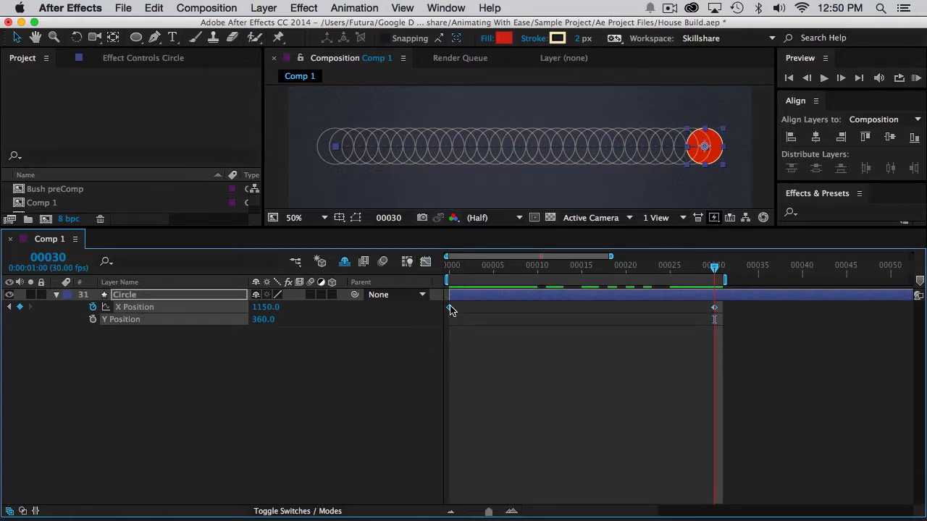
pyautogui.rightClick(450, 310)
pyautogui.moveTo(565, 473)
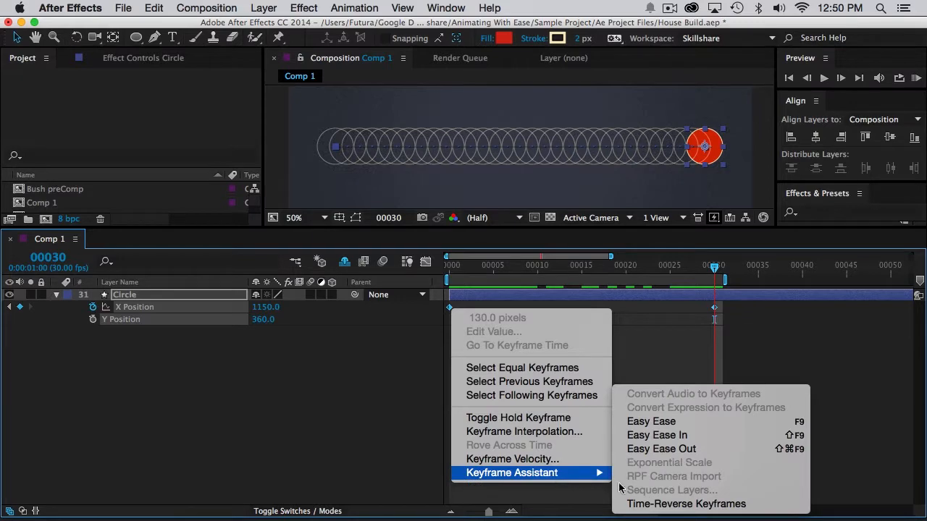
pyautogui.click(649, 505)
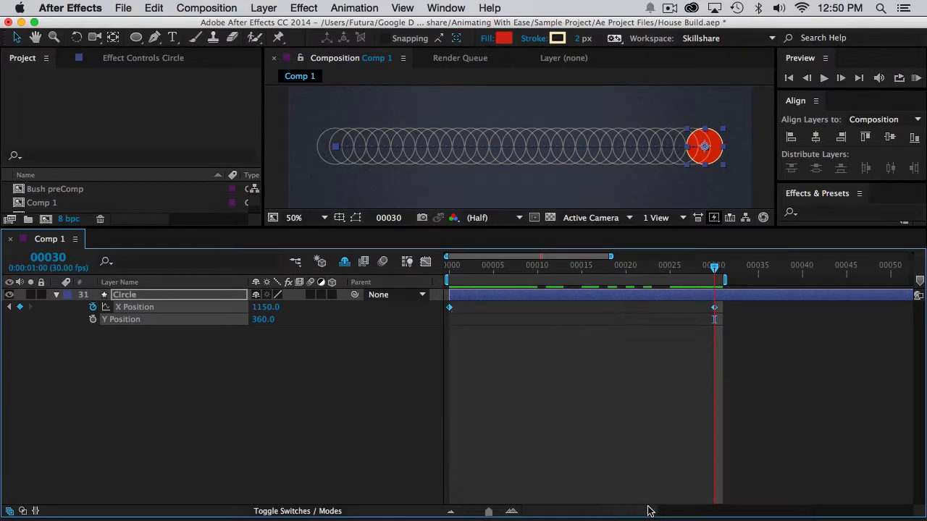
pyautogui.press('space')
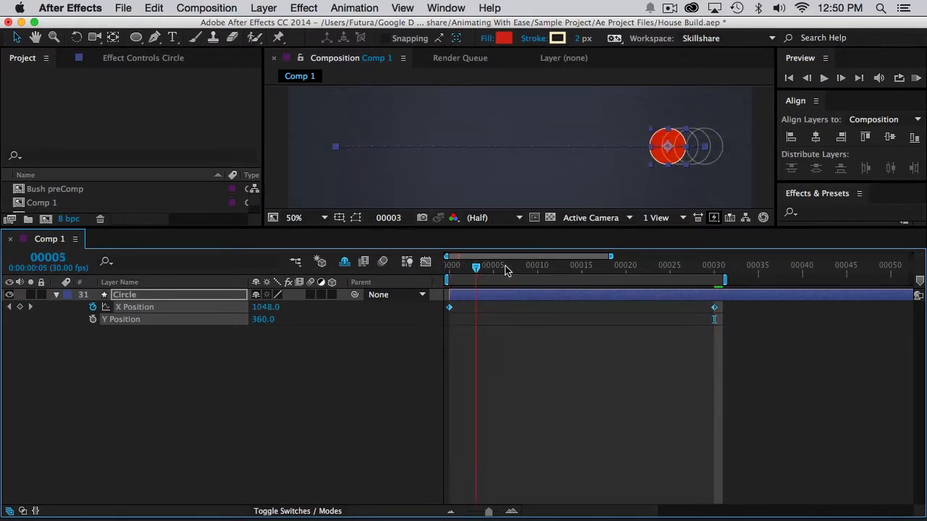
pyautogui.press('space')
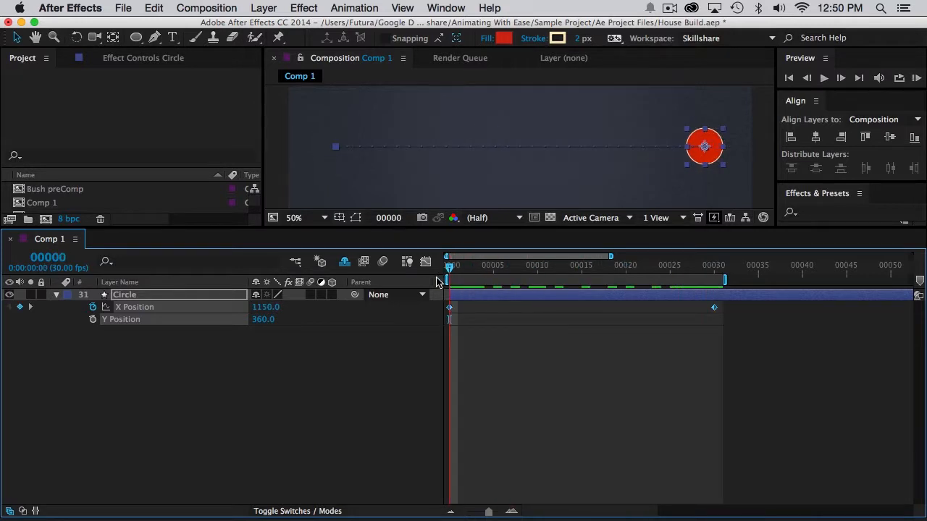
# Step: Examine the reversed X Position curve through frame 30 in the Graph Editor and undo the keyframe reversal
pyautogui.click(426, 262)
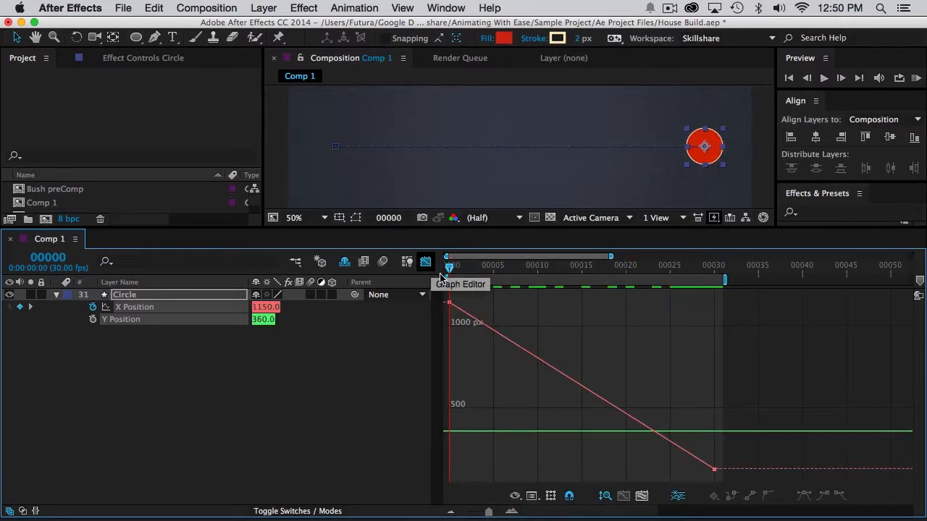
pyautogui.click(182, 348)
pyautogui.click(158, 308)
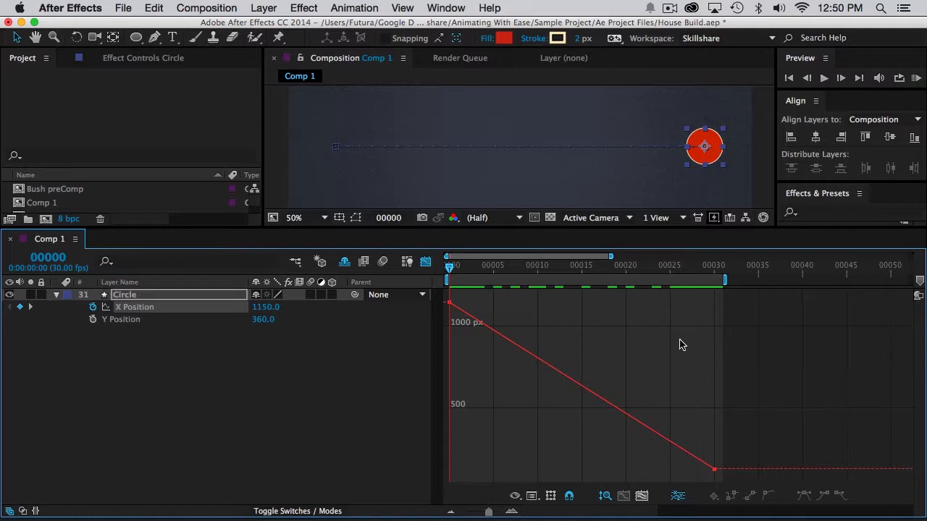
pyautogui.click(706, 268)
pyautogui.moveTo(707, 269); pyautogui.dragTo(714, 269)
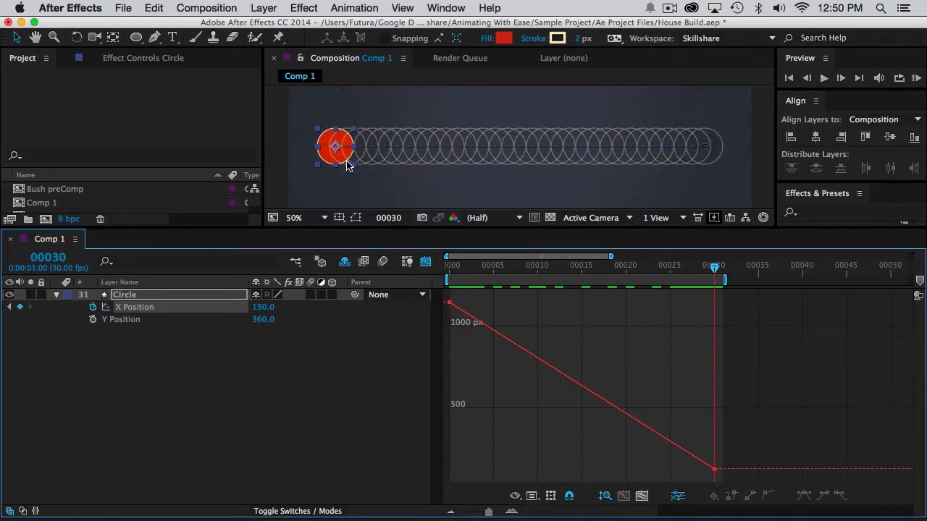
pyautogui.press('super+z')
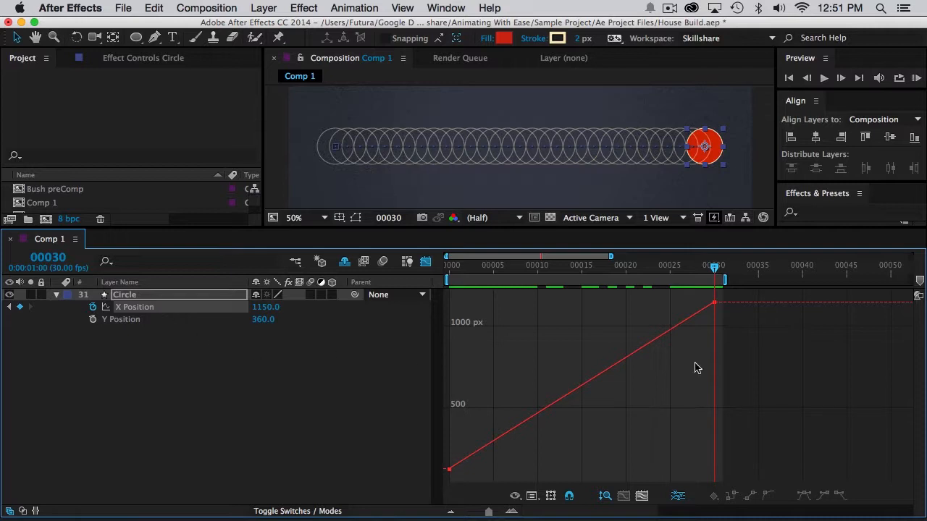
# Step: Apply Easy Ease to both X Position keyframes in the value graph
pyautogui.moveTo(725, 295); pyautogui.dragTo(438, 478)
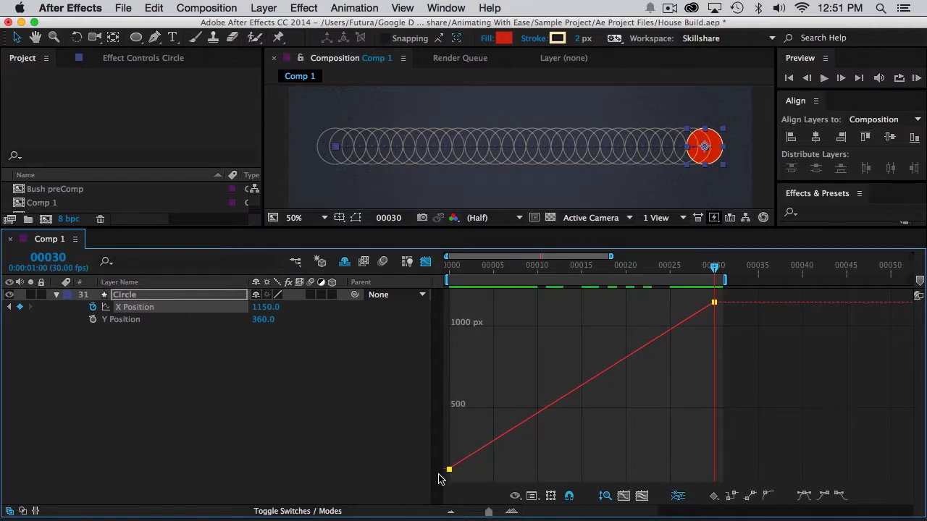
pyautogui.click(803, 496)
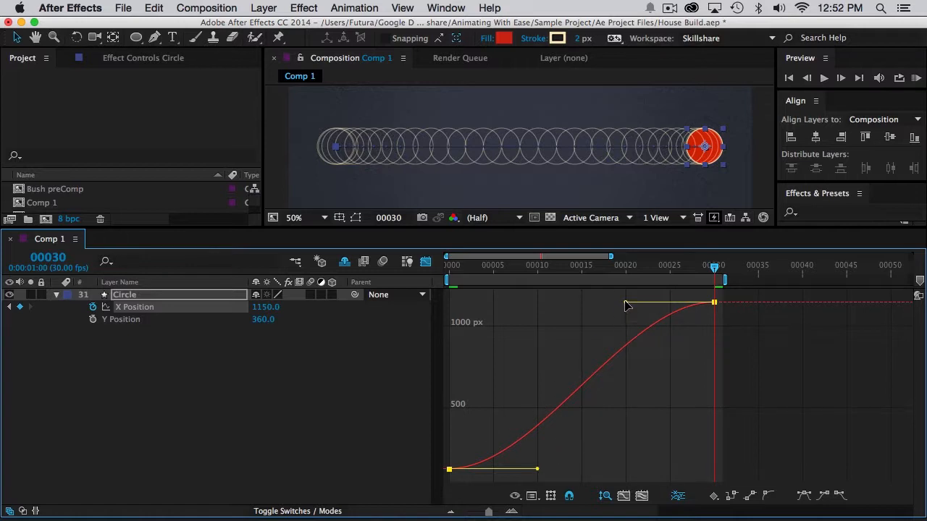
# Step: Extend the last X Position keyframe's handle back to about frame 5, and scrub and preview the motion
pyautogui.moveTo(627, 305); pyautogui.dragTo(494, 303)
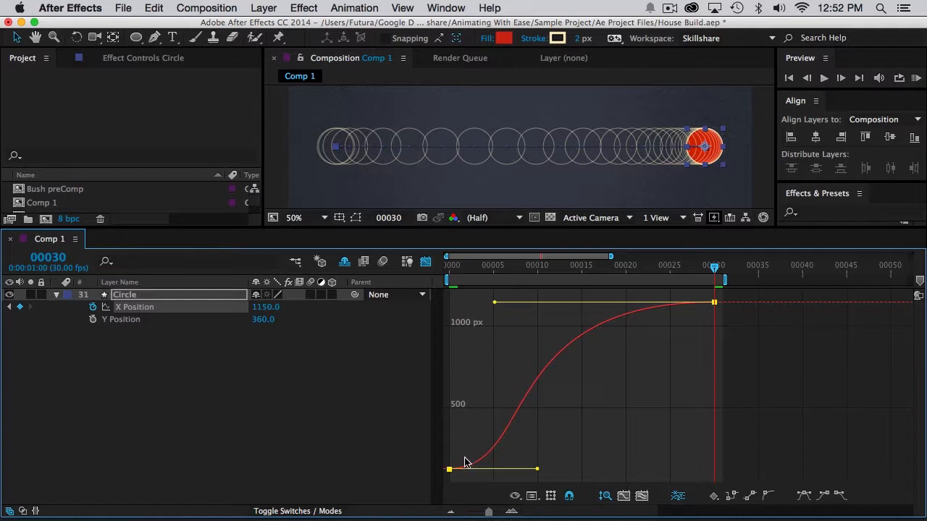
pyautogui.click(450, 270)
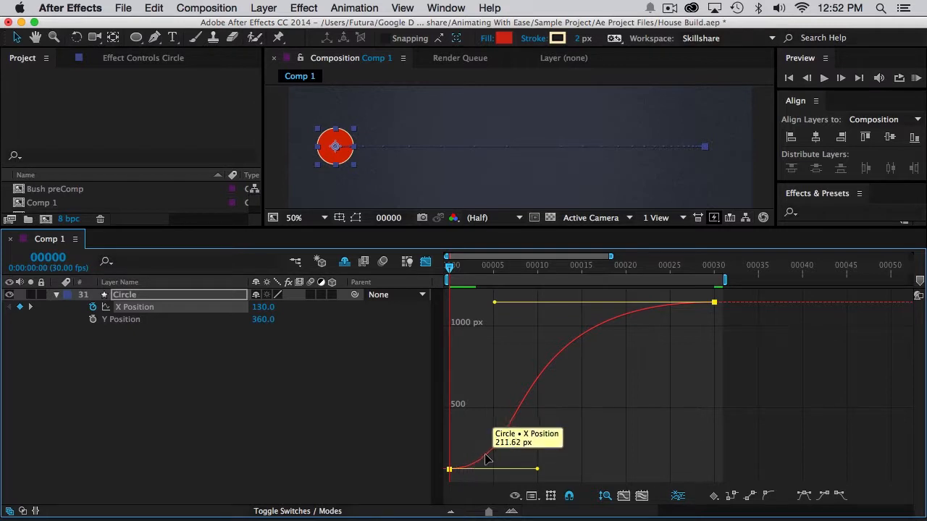
pyautogui.moveTo(452, 267); pyautogui.dragTo(516, 274)
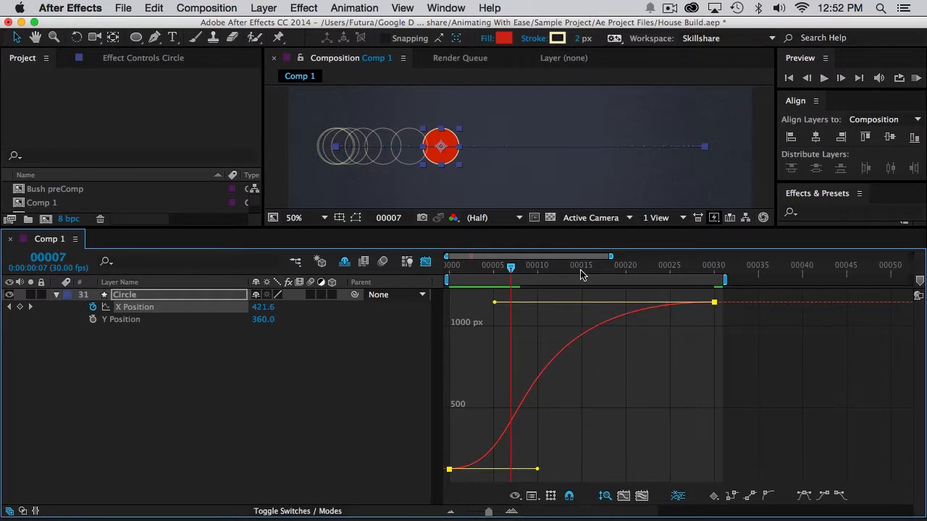
pyautogui.moveTo(580, 272)
pyautogui.mouseDown()
pyautogui.moveTo(620, 264)
pyautogui.moveTo(580, 273)
pyautogui.mouseUp()
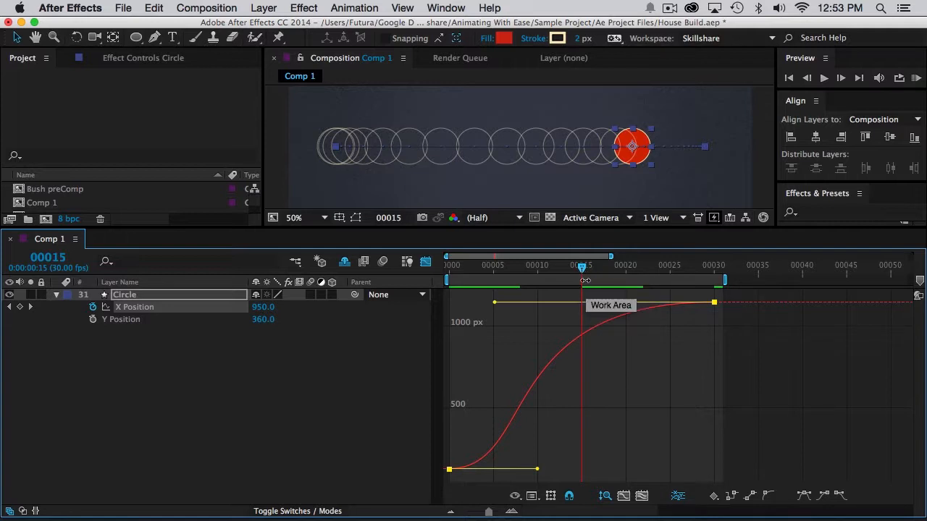
pyautogui.moveTo(587, 270); pyautogui.dragTo(710, 293)
pyautogui.press('space')
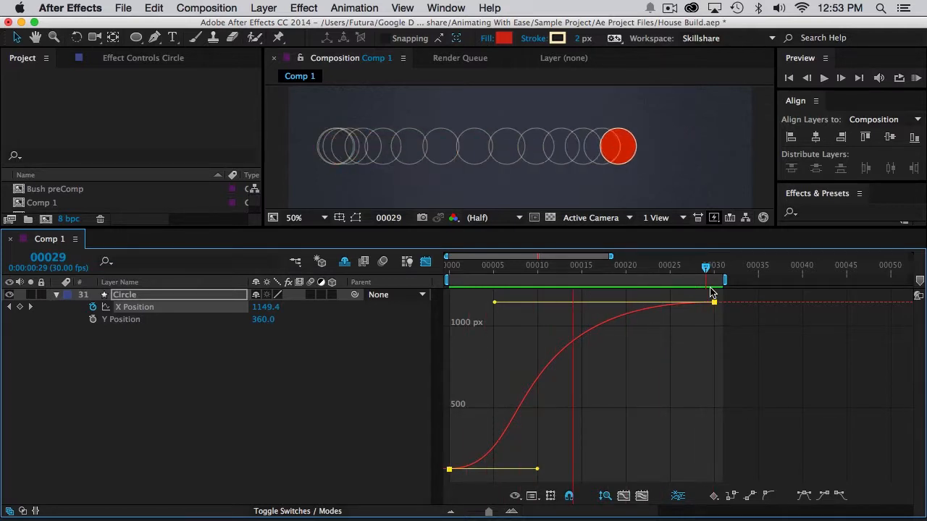
pyautogui.press('space')
# Step: Shorten the first X Position keyframe's handle to almost nothing and preview the motion
pyautogui.moveTo(536, 471); pyautogui.dragTo(450, 472)
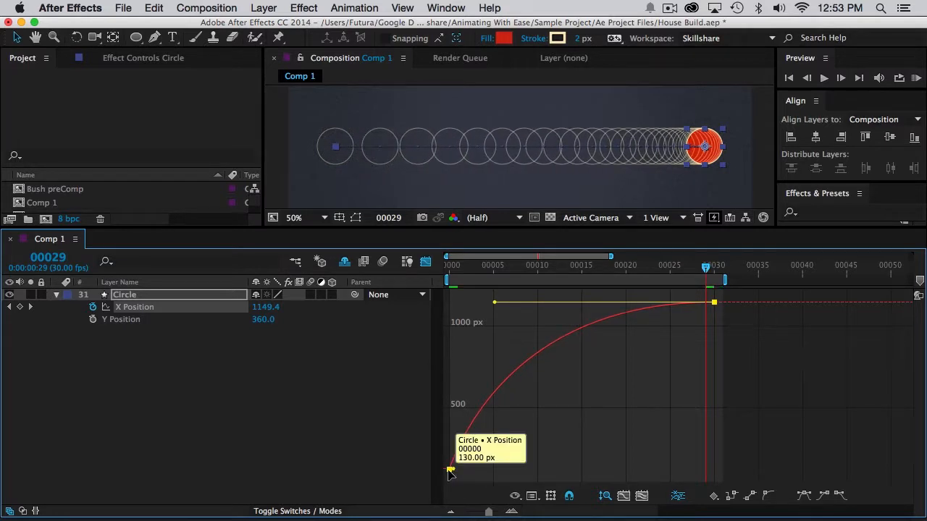
pyautogui.press('space')
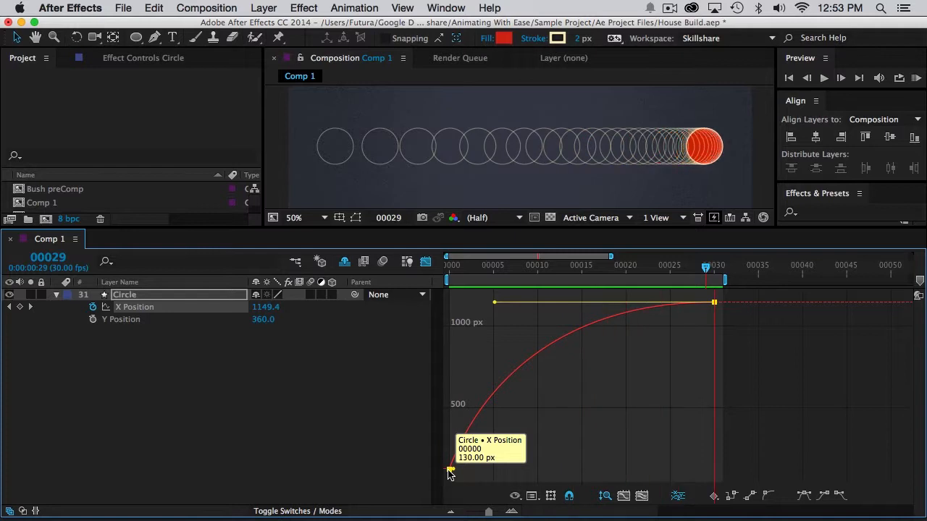
pyautogui.press('space')
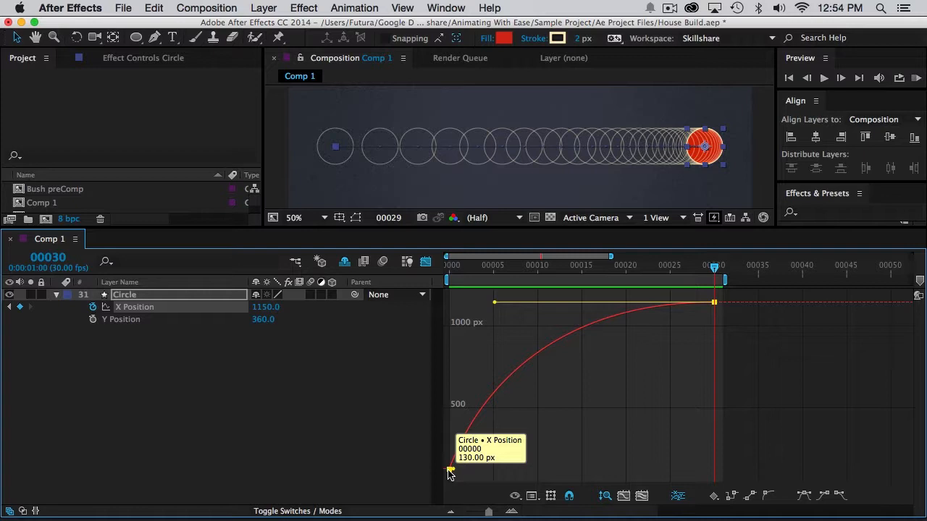
# Step: Reapply Easy Ease to both X Position keyframes and add a keyframe on the curve at frame 25 with the Pen tool
pyautogui.click(813, 492)
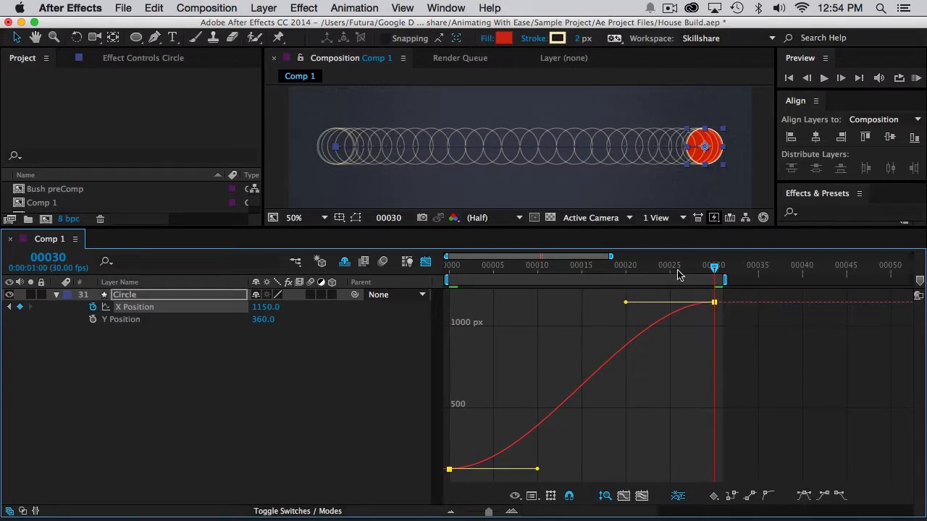
pyautogui.moveTo(716, 270); pyautogui.dragTo(670, 268)
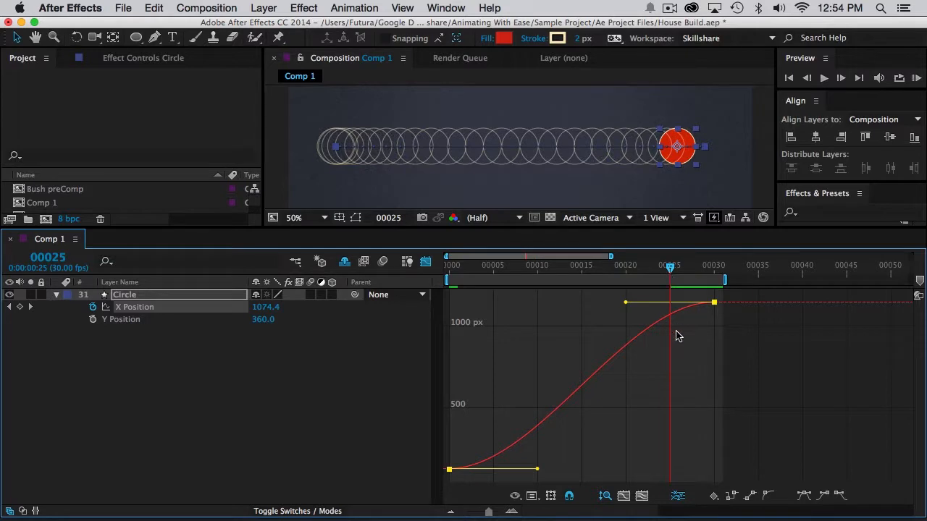
pyautogui.moveTo(671, 321)
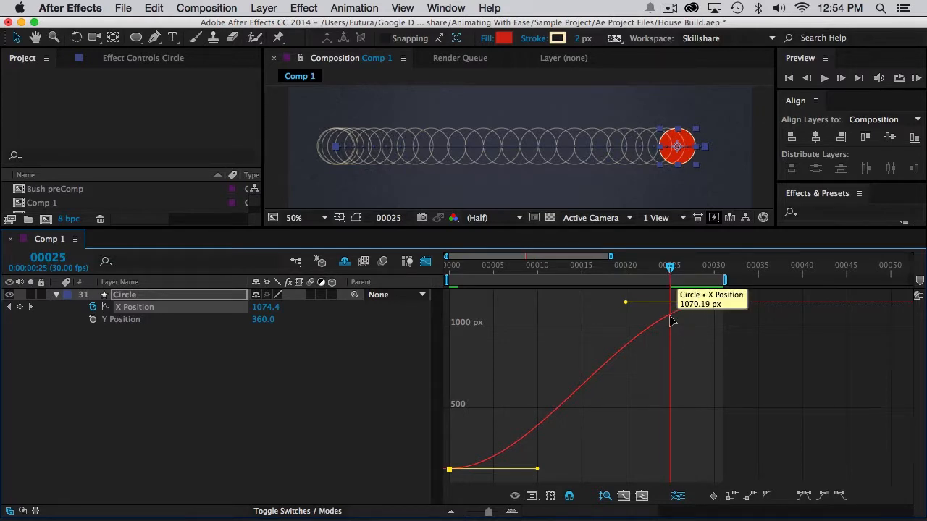
pyautogui.click(158, 37)
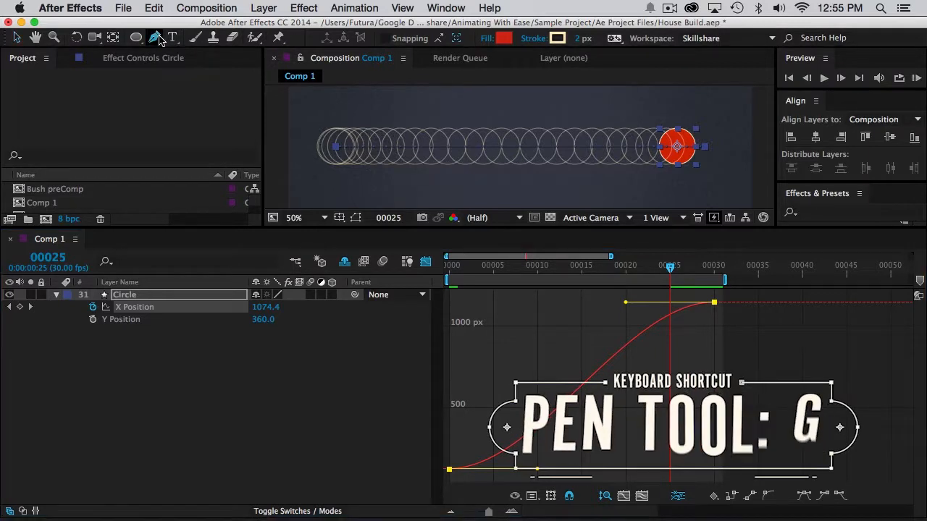
pyautogui.click(672, 320)
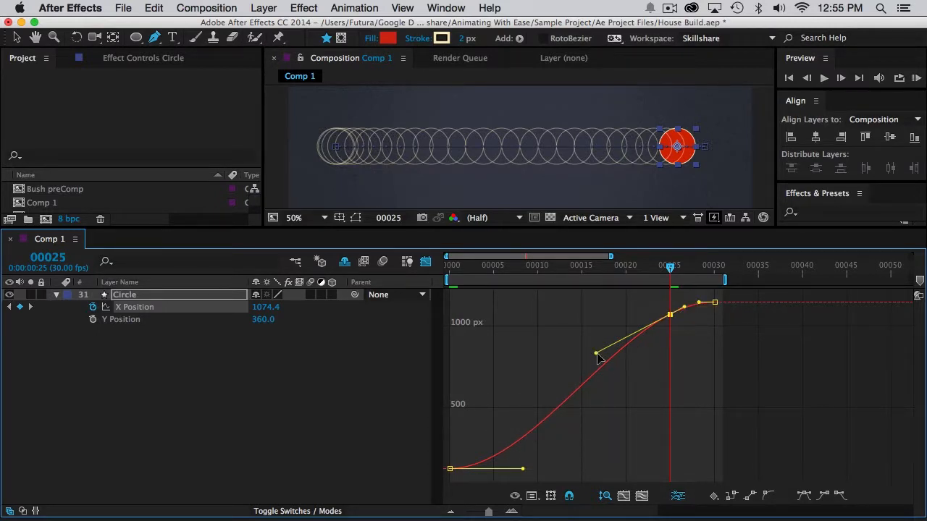
pyautogui.click(16, 39)
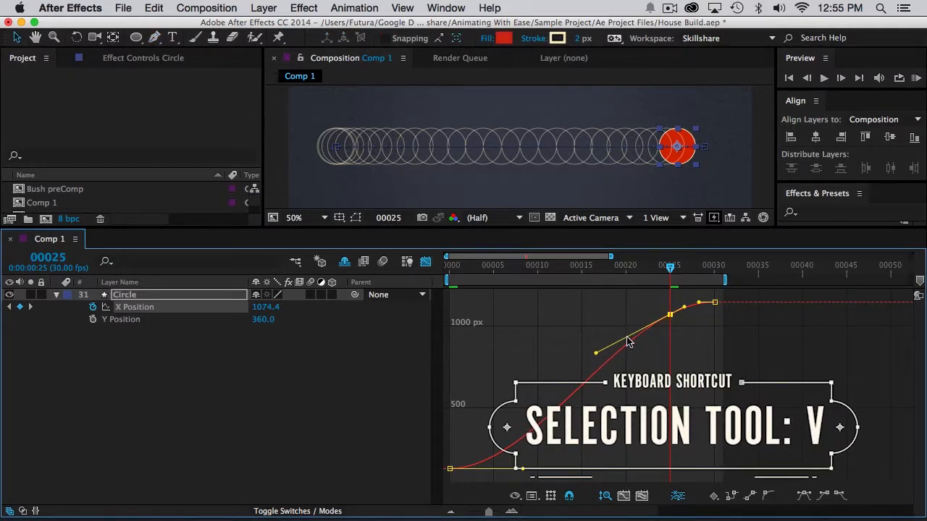
# Step: Tilt the frame 25 keyframe's handles so the curve rises above it beforehand and dips below it before the last keyframe
pyautogui.moveTo(596, 355); pyautogui.dragTo(592, 294)
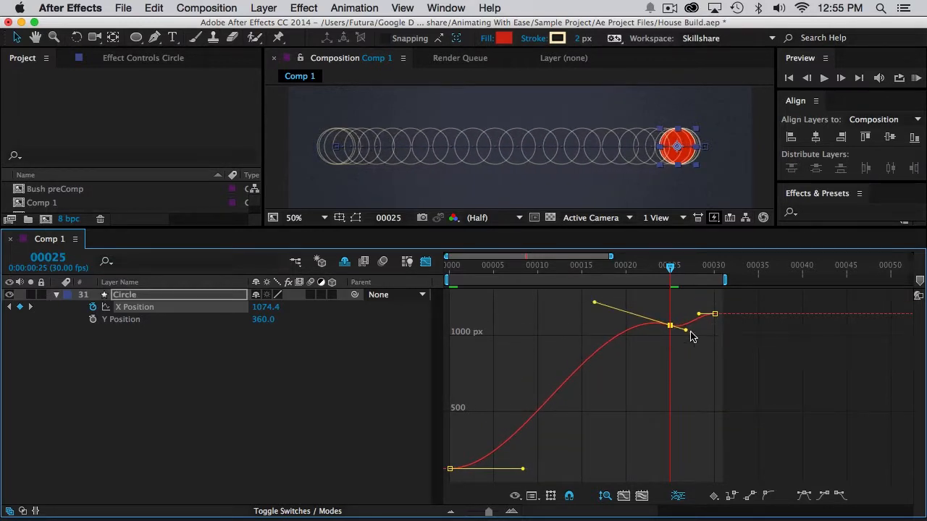
pyautogui.moveTo(688, 332); pyautogui.dragTo(691, 354)
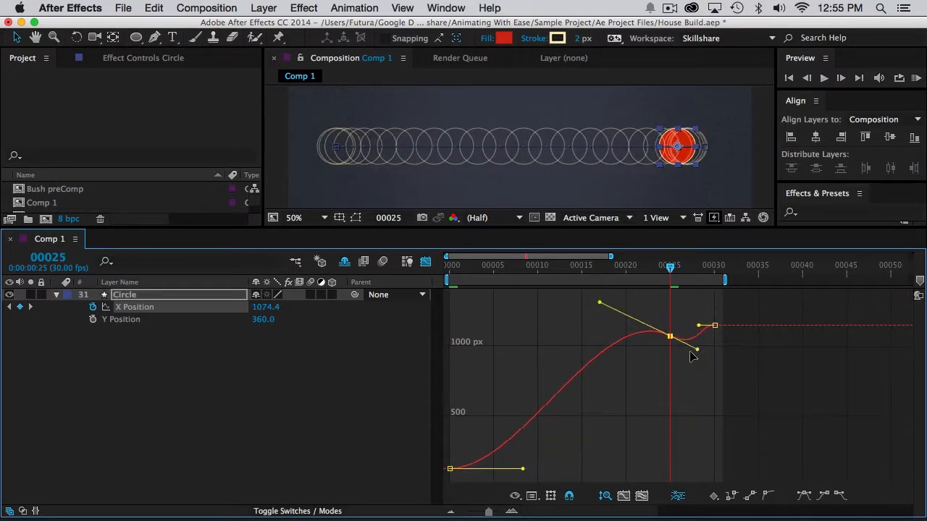
pyautogui.click(756, 363)
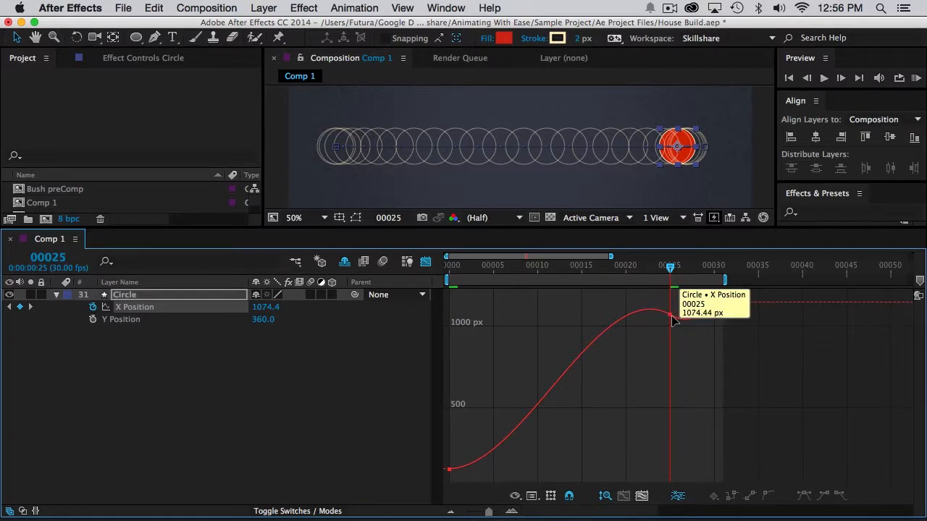
# Step: Trace the curve from frame 25 to frame 30 and preview the circle's motion
pyautogui.moveTo(672, 321); pyautogui.dragTo(686, 324)
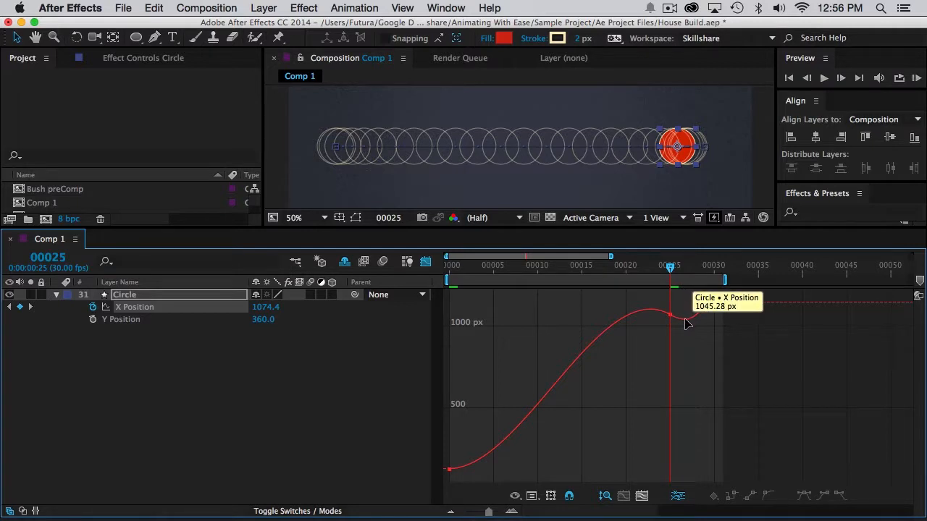
pyautogui.moveTo(686, 319); pyautogui.dragTo(716, 304)
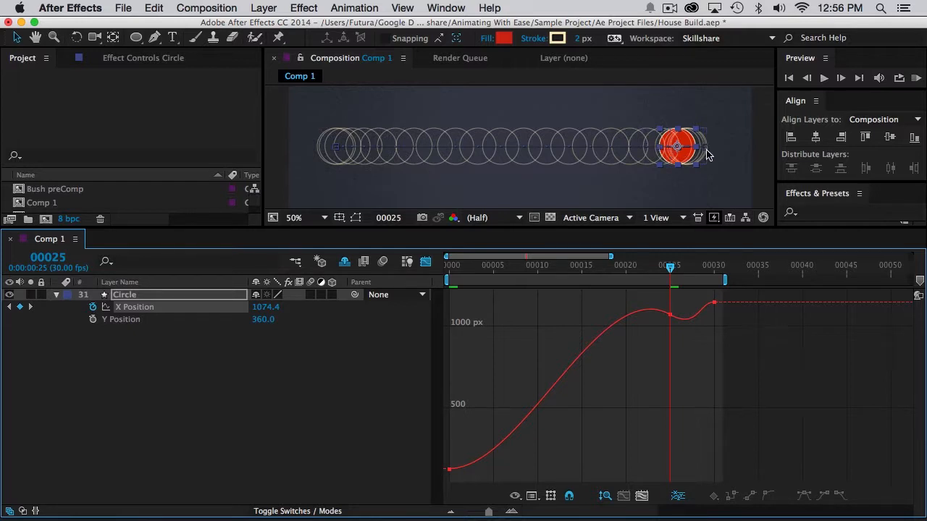
pyautogui.press('space')
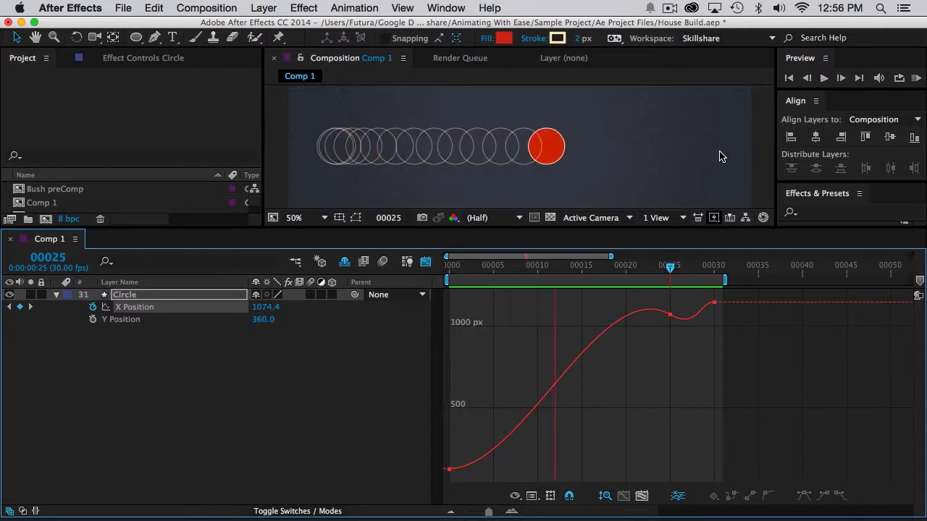
pyautogui.press('space')
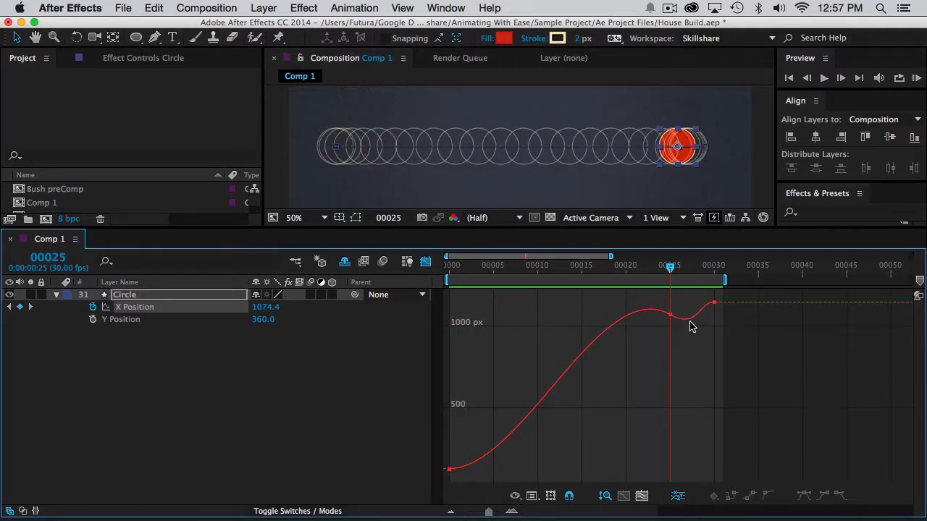
# Step: Switch to the speed graph and select the X Position keyframe at frame 25
pyautogui.rightClick(585, 466)
pyautogui.click(572, 388)
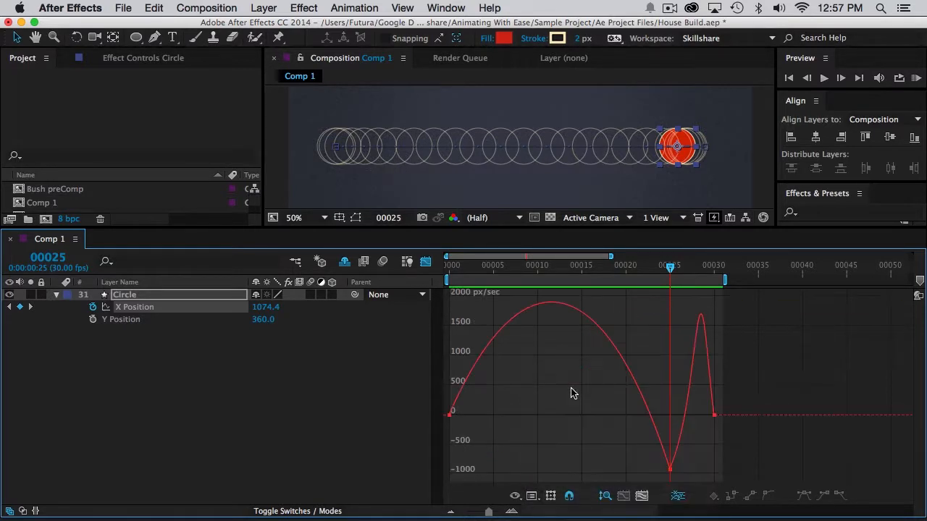
pyautogui.click(670, 469)
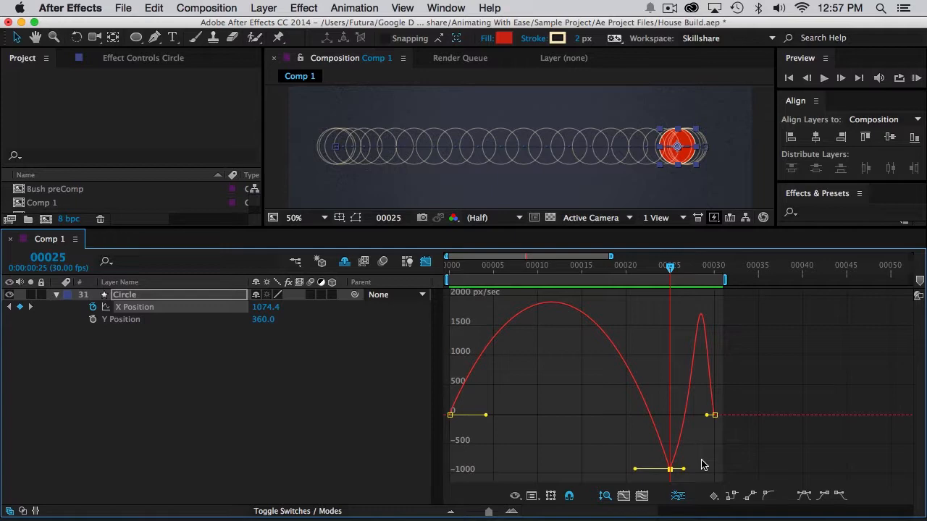
# Step: Return to the value graph and steepen the frame 25 keyframe's incoming handle
pyautogui.click(531, 495)
pyautogui.click(575, 375)
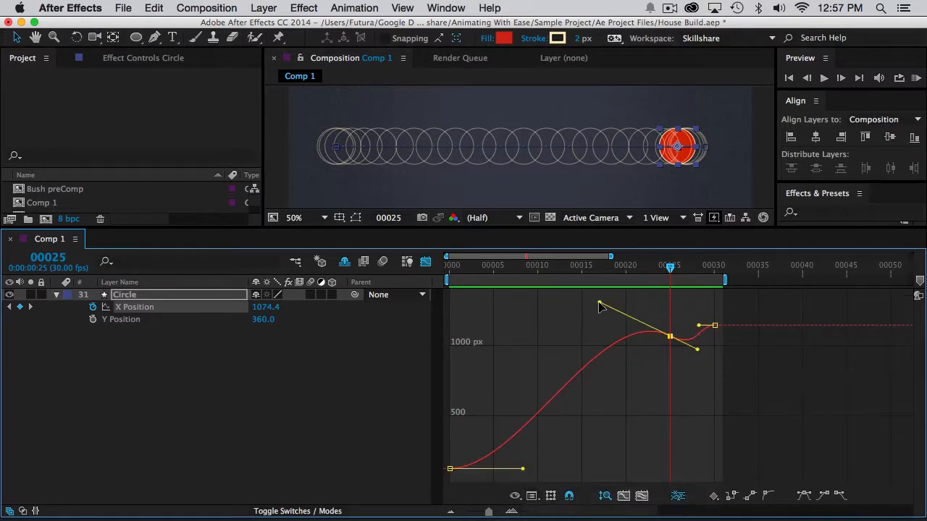
pyautogui.moveTo(599, 307)
pyautogui.mouseDown()
pyautogui.moveTo(603, 290)
pyautogui.moveTo(583, 326)
pyautogui.moveTo(593, 293)
pyautogui.moveTo(606, 302)
pyautogui.mouseUp()
# Step: Try extending the frame 25 keyframe's incoming handle back to about frame 19 in the speed graph
pyautogui.click(532, 495)
pyautogui.click(590, 386)
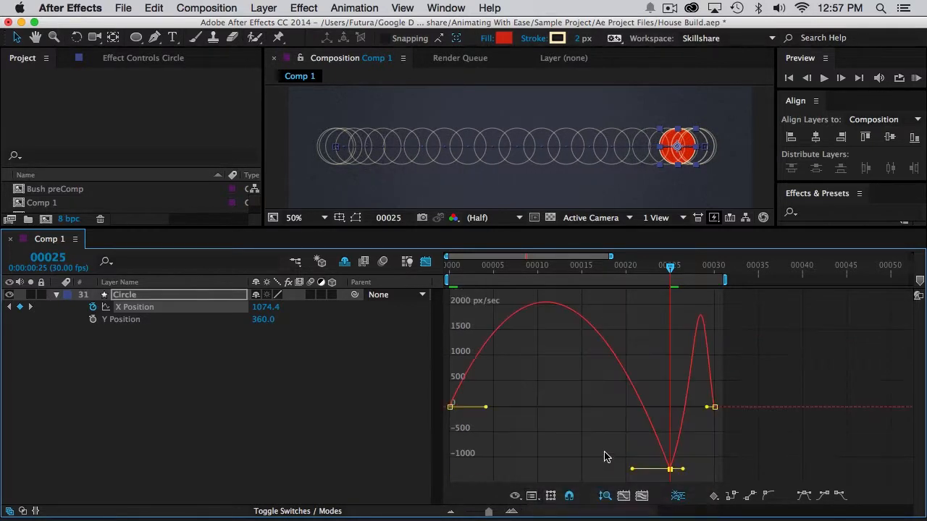
pyautogui.moveTo(627, 468)
pyautogui.mouseDown()
pyautogui.moveTo(622, 436)
pyautogui.moveTo(619, 462)
pyautogui.mouseUp()
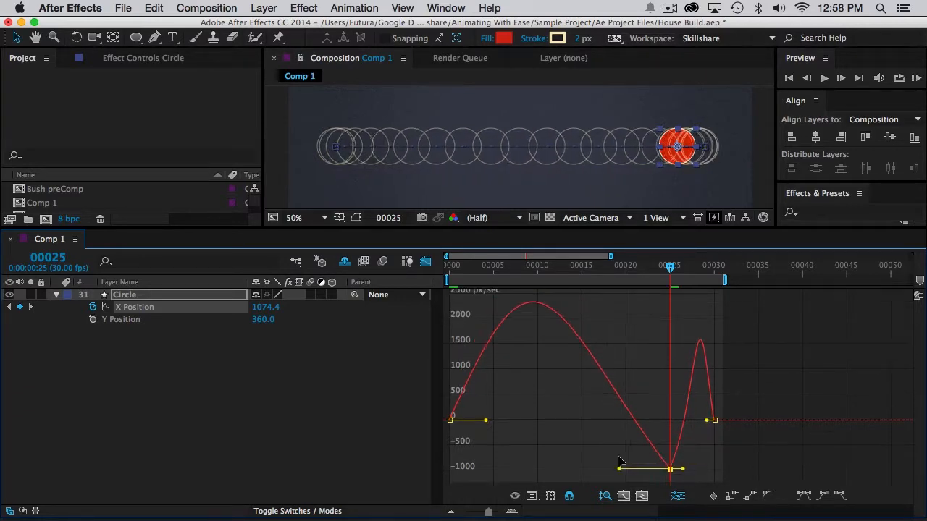
# Step: Show the reference graph alongside the value graph and deselect the keyframes
pyautogui.click(529, 497)
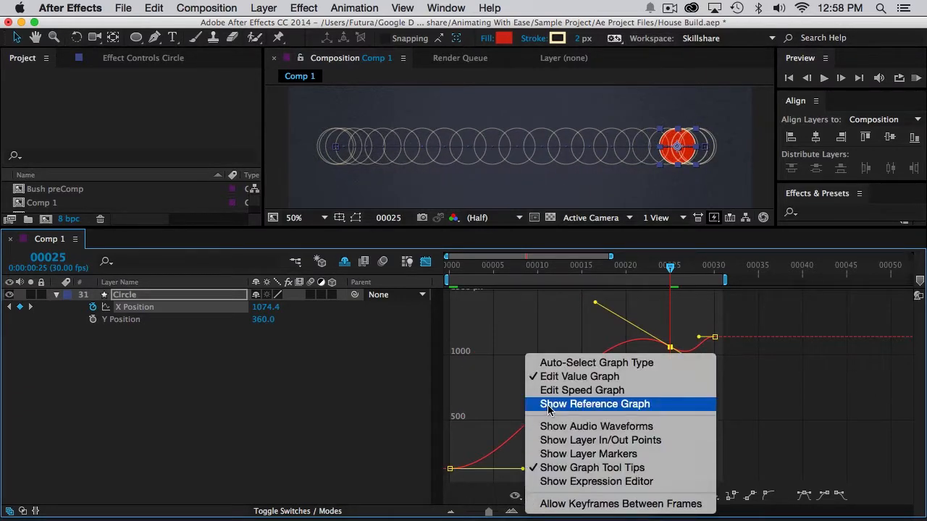
pyautogui.click(587, 404)
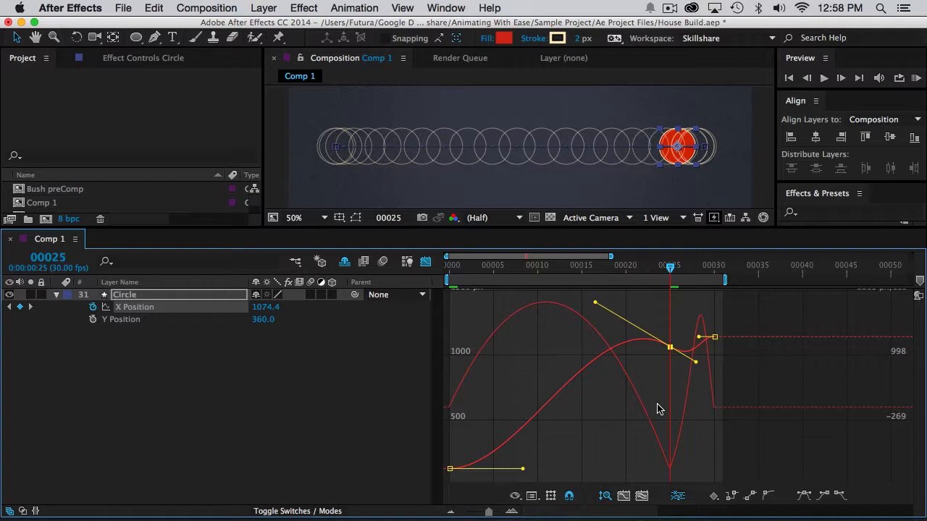
pyautogui.click(482, 399)
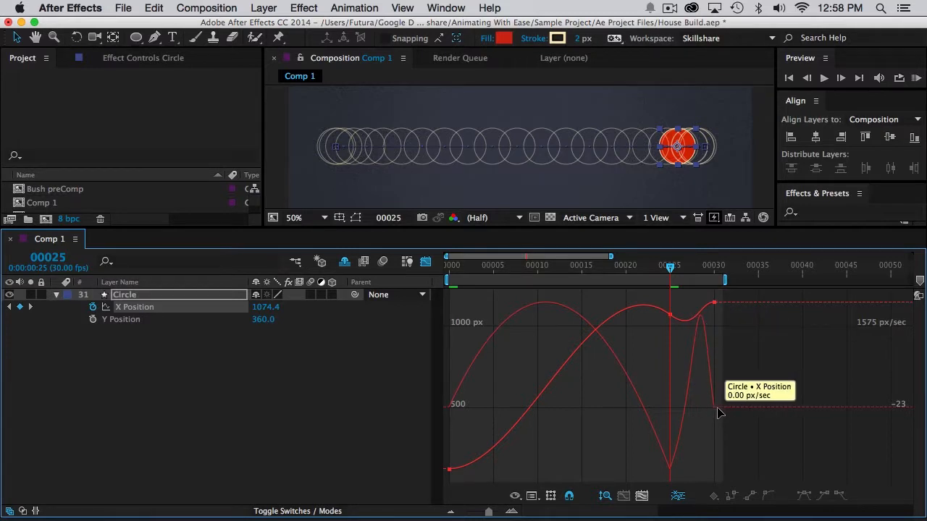
# Step: Move the middle X Position keyframe to frame 16 at about 910 px and angle its handles upward along the curve
pyautogui.click(450, 470)
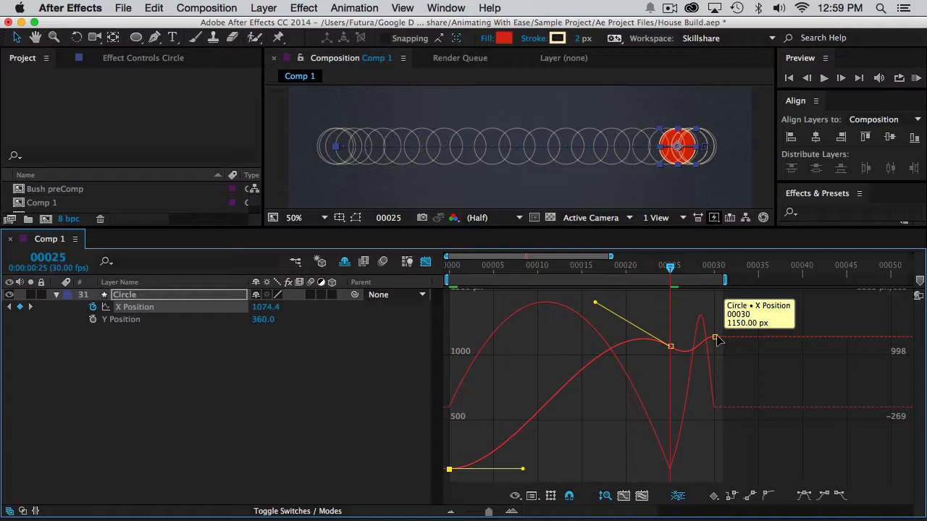
pyautogui.moveTo(671, 346); pyautogui.dragTo(593, 371)
pyautogui.moveTo(663, 395)
pyautogui.mouseDown()
pyautogui.moveTo(649, 312)
pyautogui.moveTo(661, 395)
pyautogui.mouseUp()
pyautogui.moveTo(669, 404); pyautogui.dragTo(662, 315)
# Step: Tilt the frame 16 keyframe's outgoing handle slightly downward, angle the last keyframe's handle down, and hide the reference graph
pyautogui.click(514, 496)
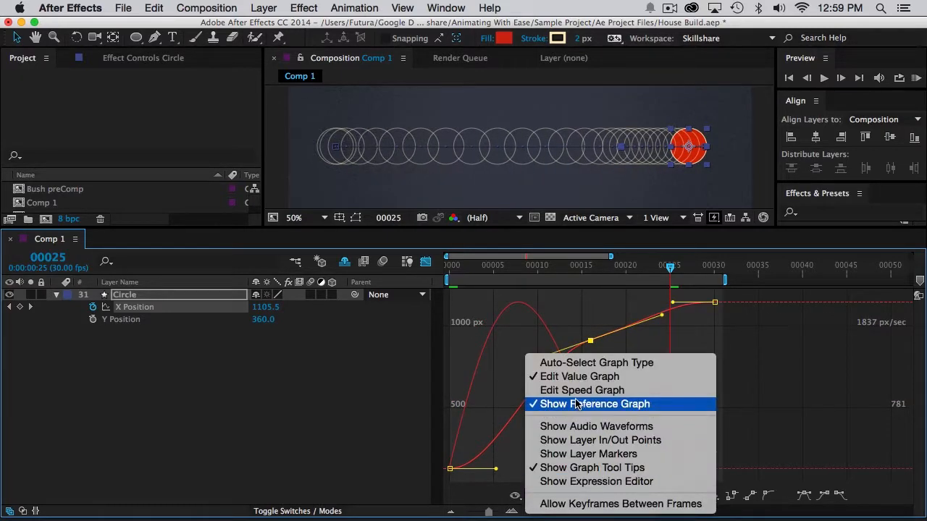
pyautogui.click(608, 297)
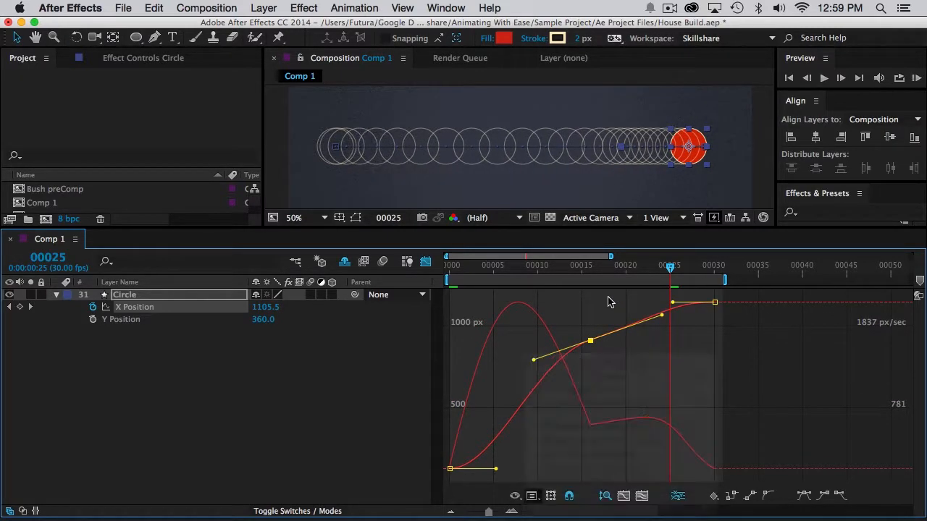
pyautogui.moveTo(673, 302); pyautogui.dragTo(657, 349)
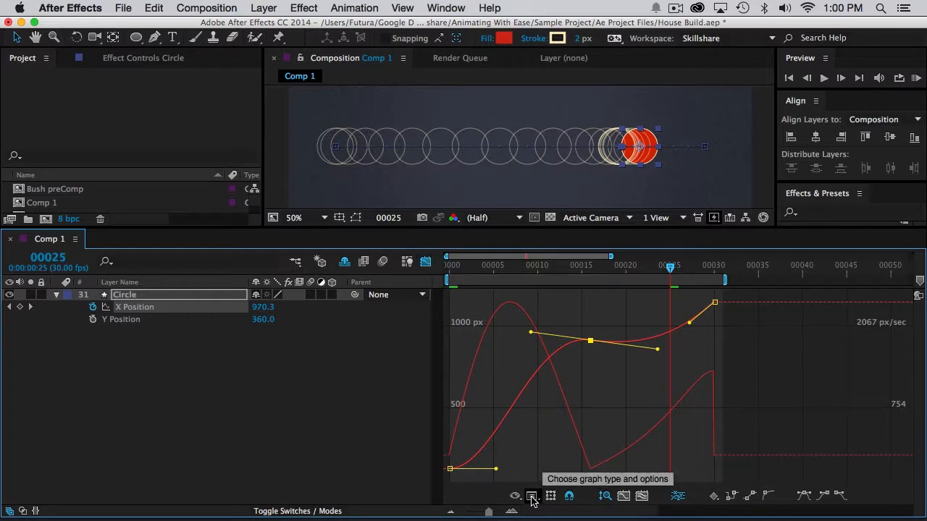
pyautogui.rightClick(544, 357)
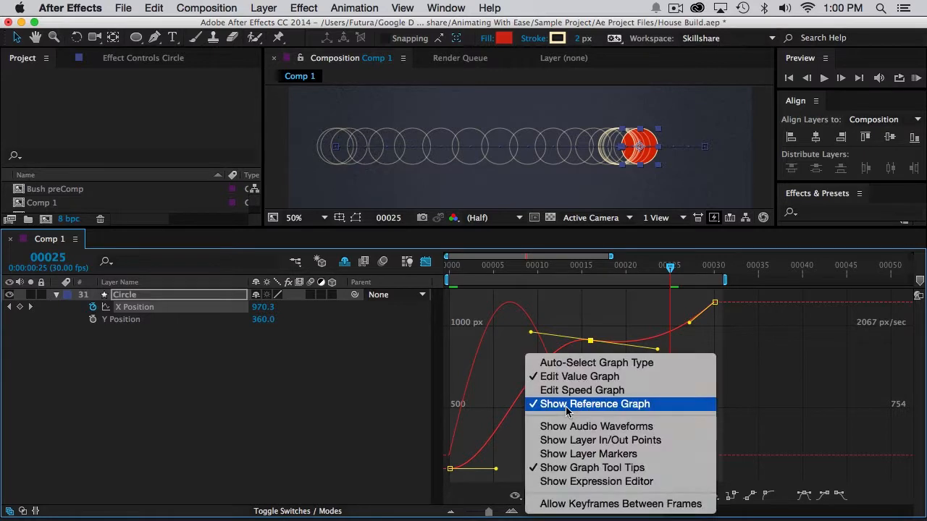
pyautogui.click(553, 403)
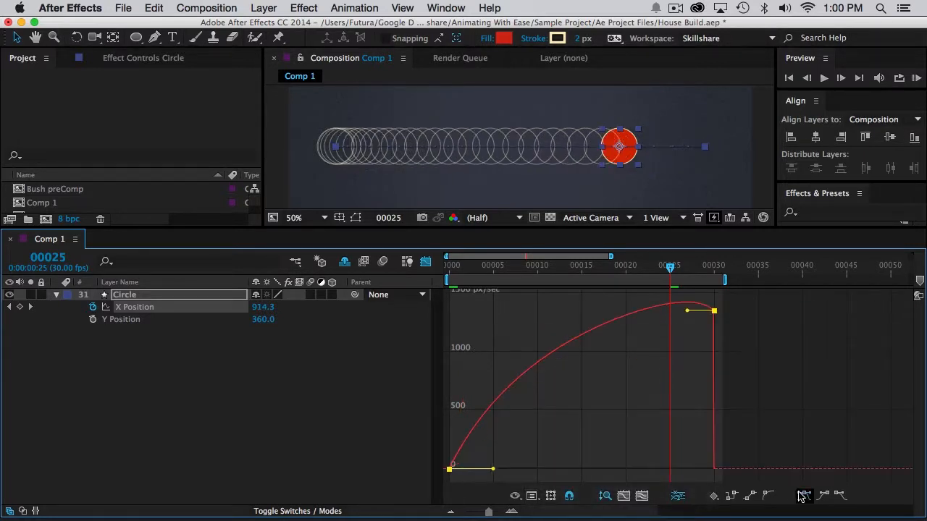
# Step: Apply Easy Ease to both X Position keyframes in the speed graph and extend the last keyframe's handle back to about frame 19
pyautogui.click(804, 496)
pyautogui.moveTo(670, 470); pyautogui.dragTo(620, 483)
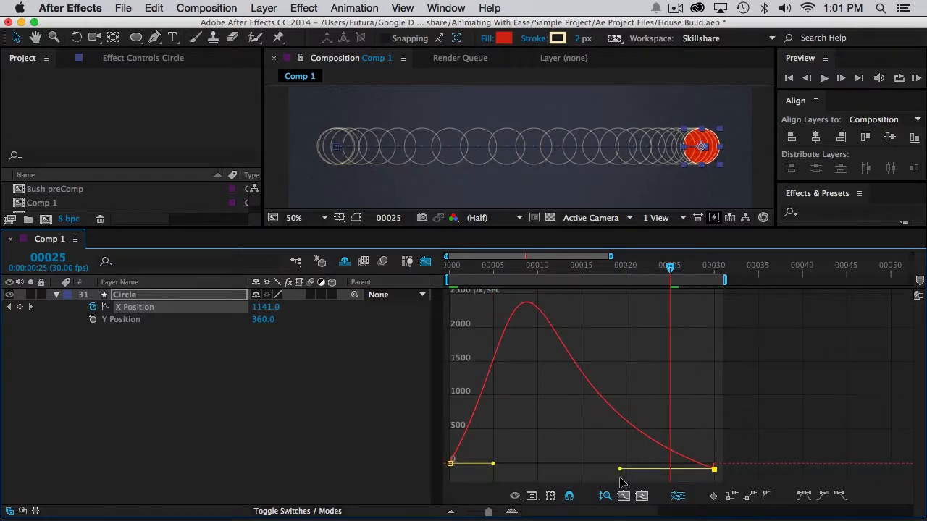
pyautogui.press('super+z')
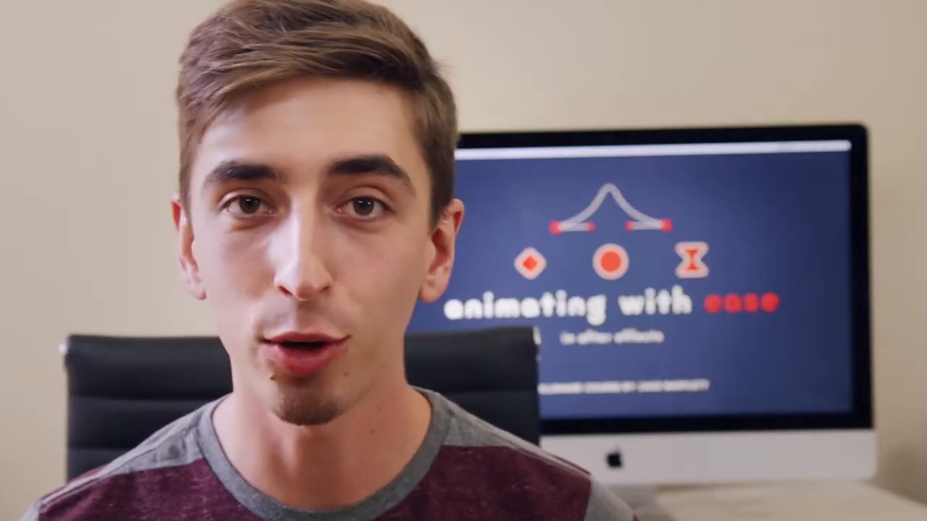